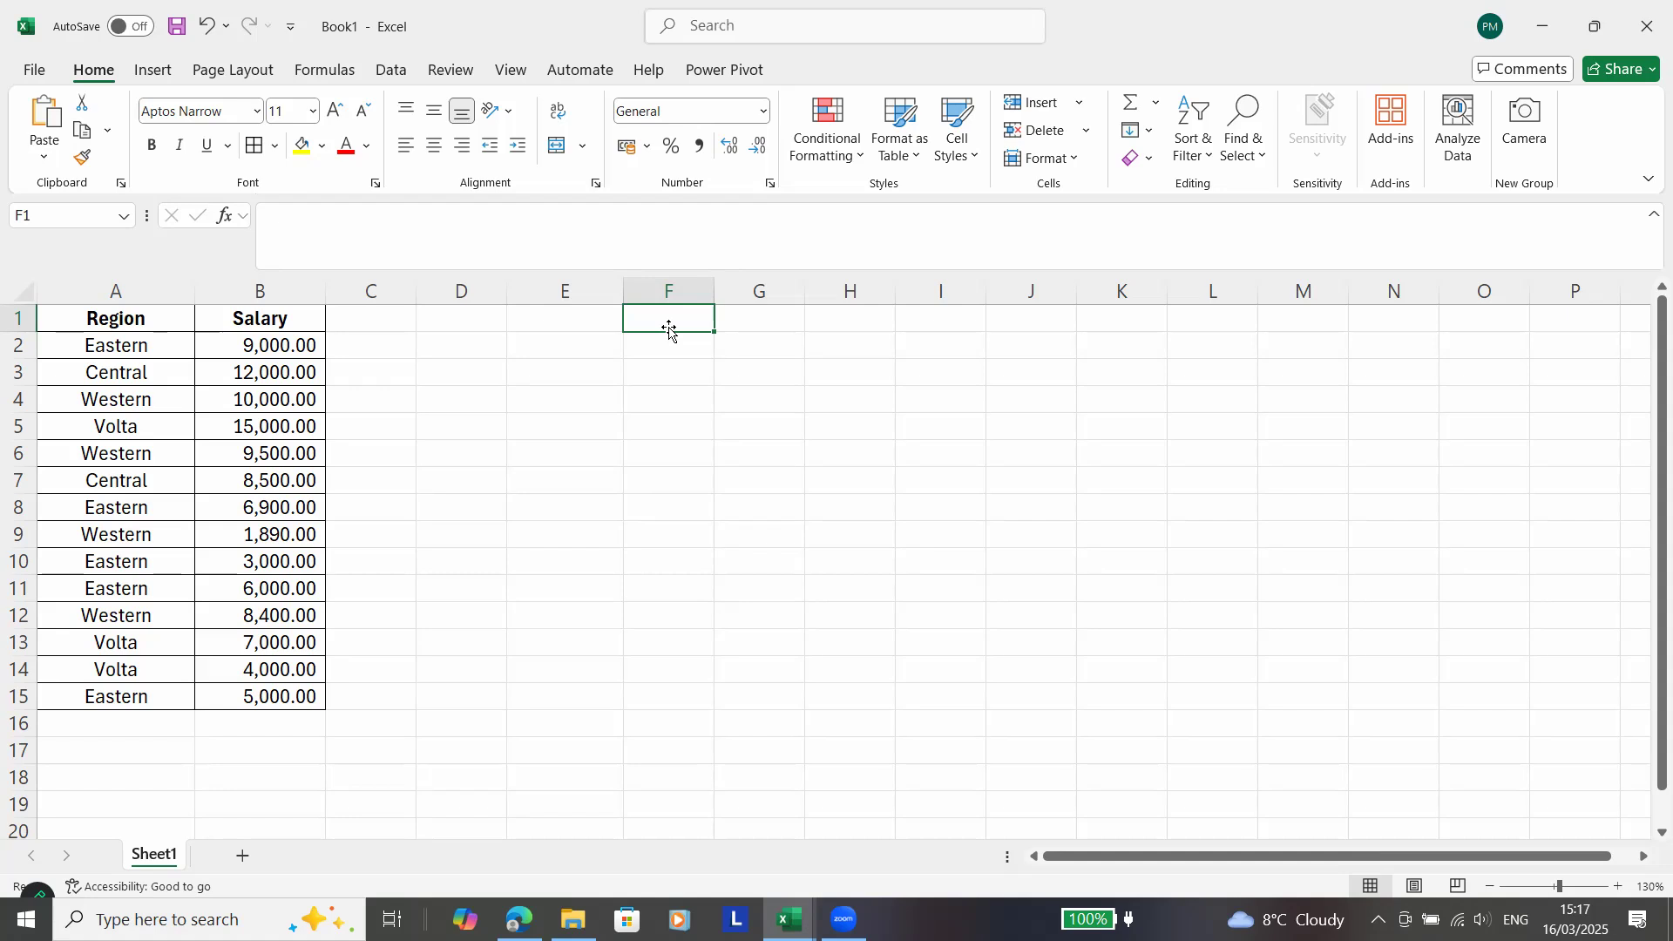
Enter the label "Pivot table" in cell F1.
text(Pi)
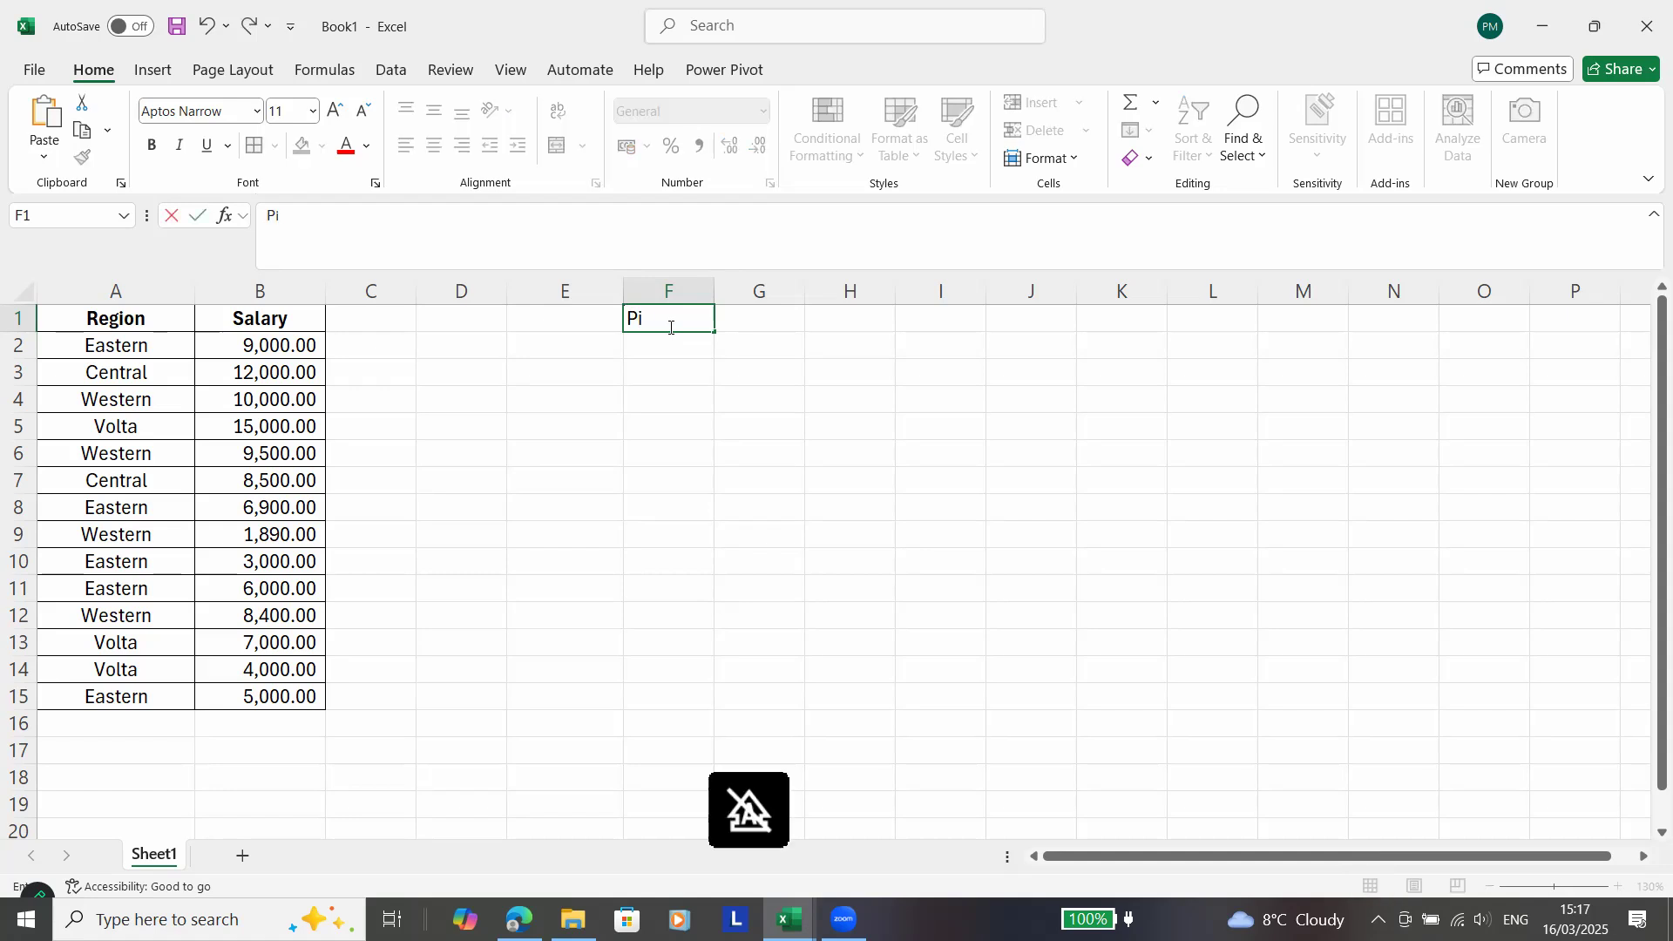
text(vot table)
key(Return)
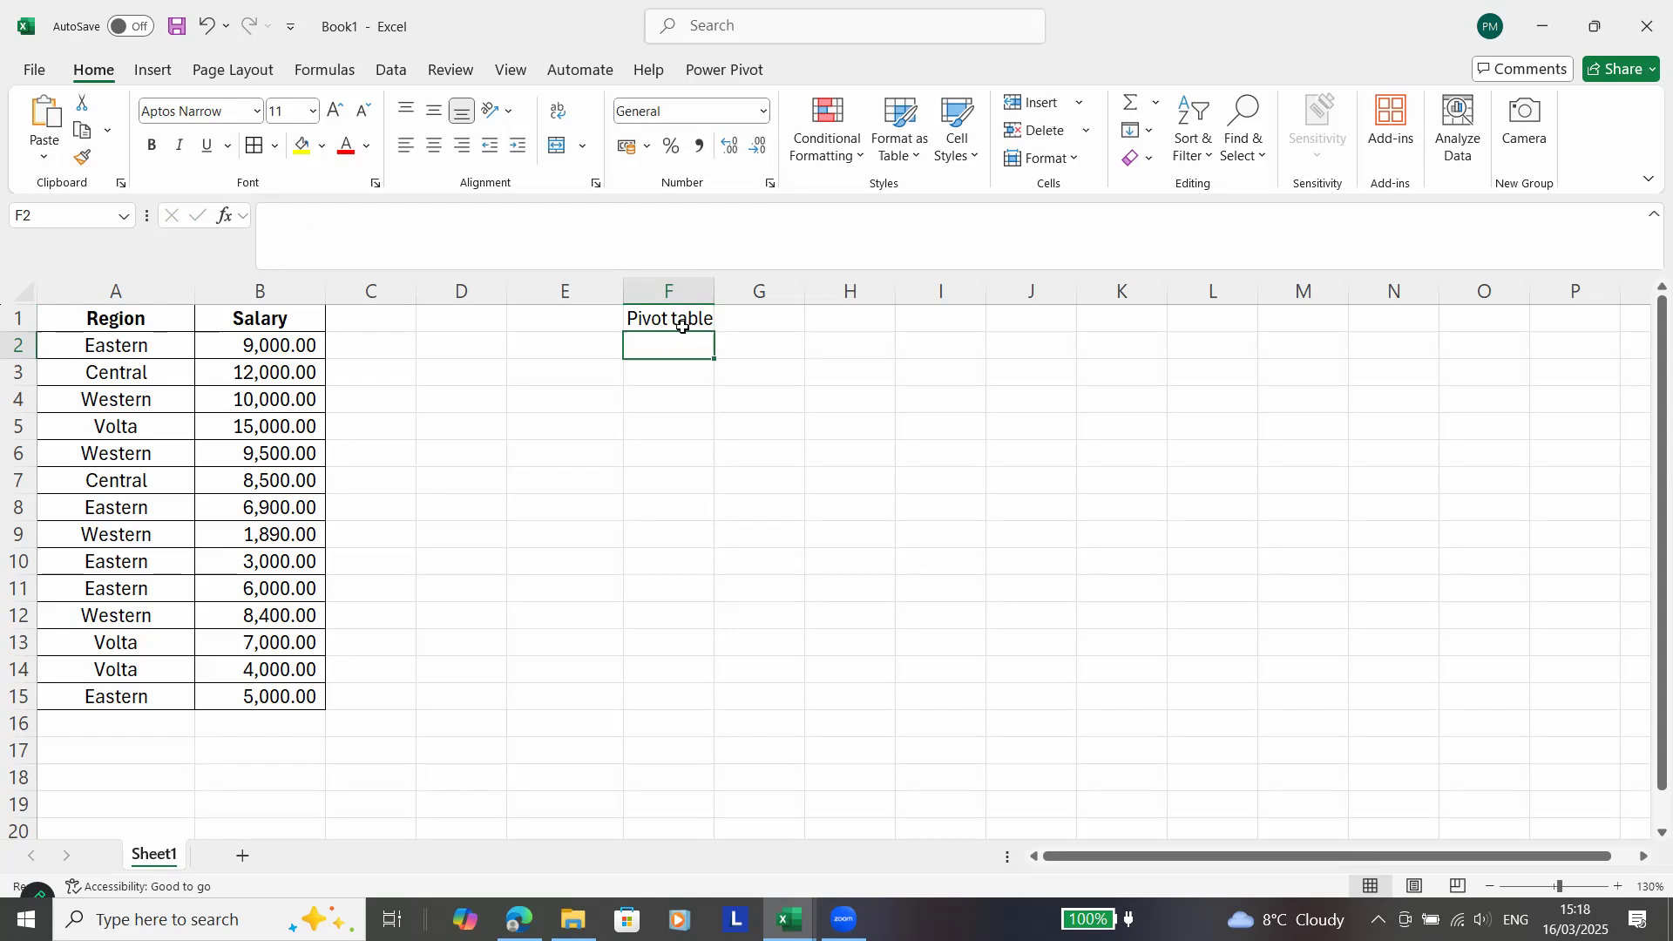
Select the Region and Salary data in cells A2:B15.
drag(711, 291, 714, 292)
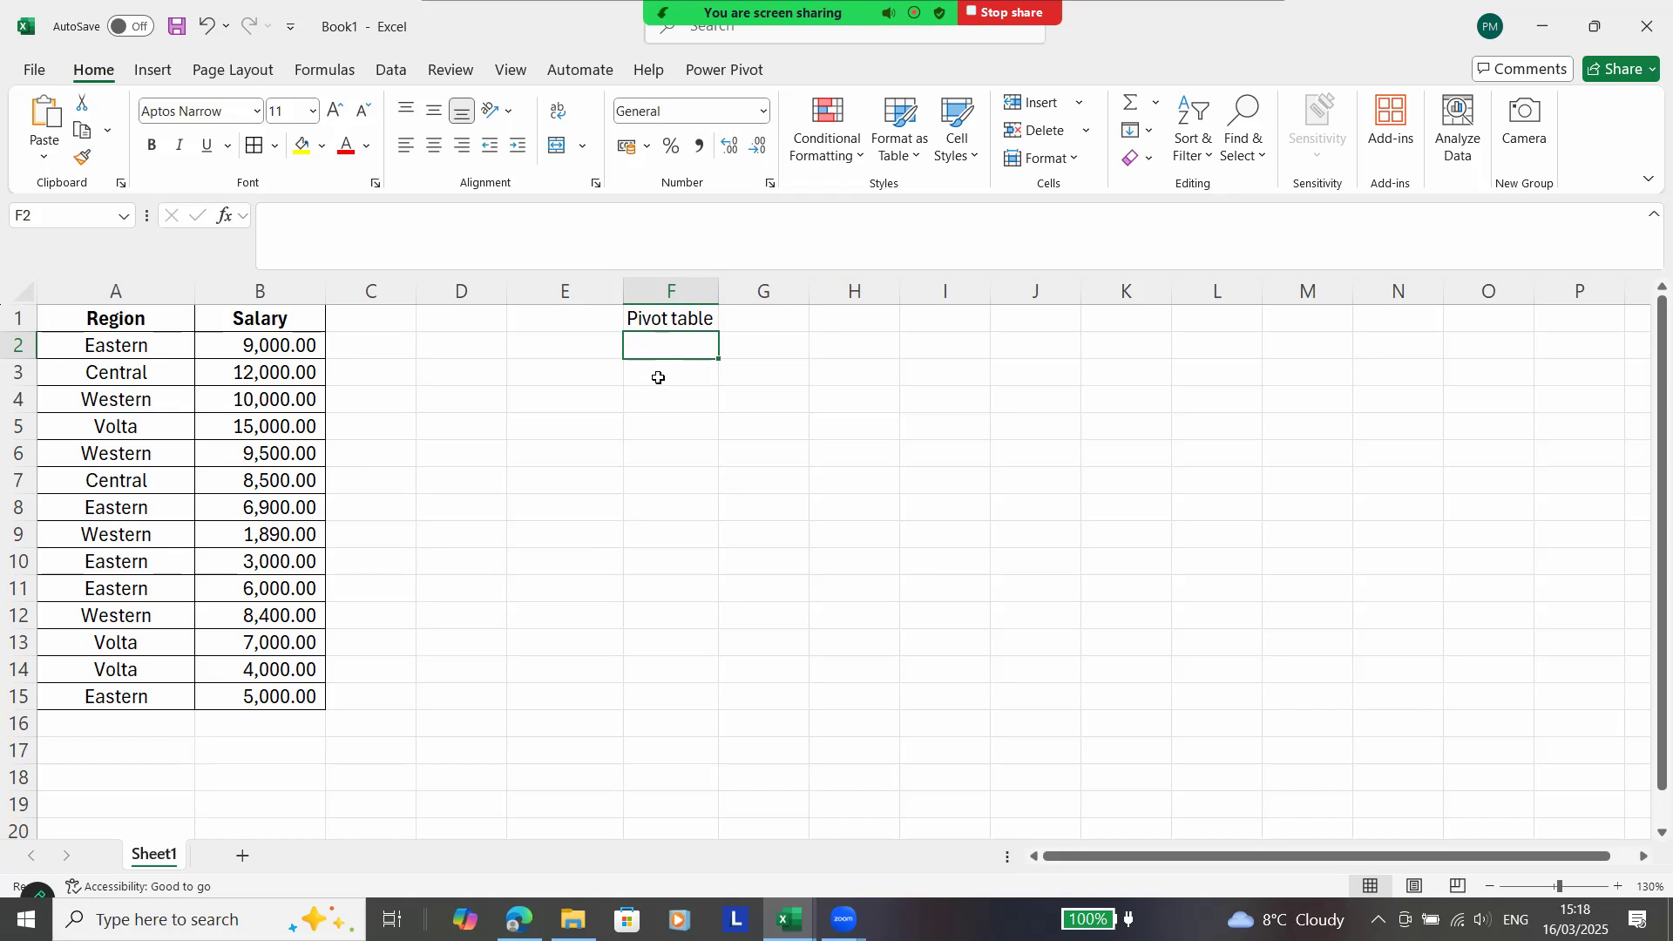
key(Up)
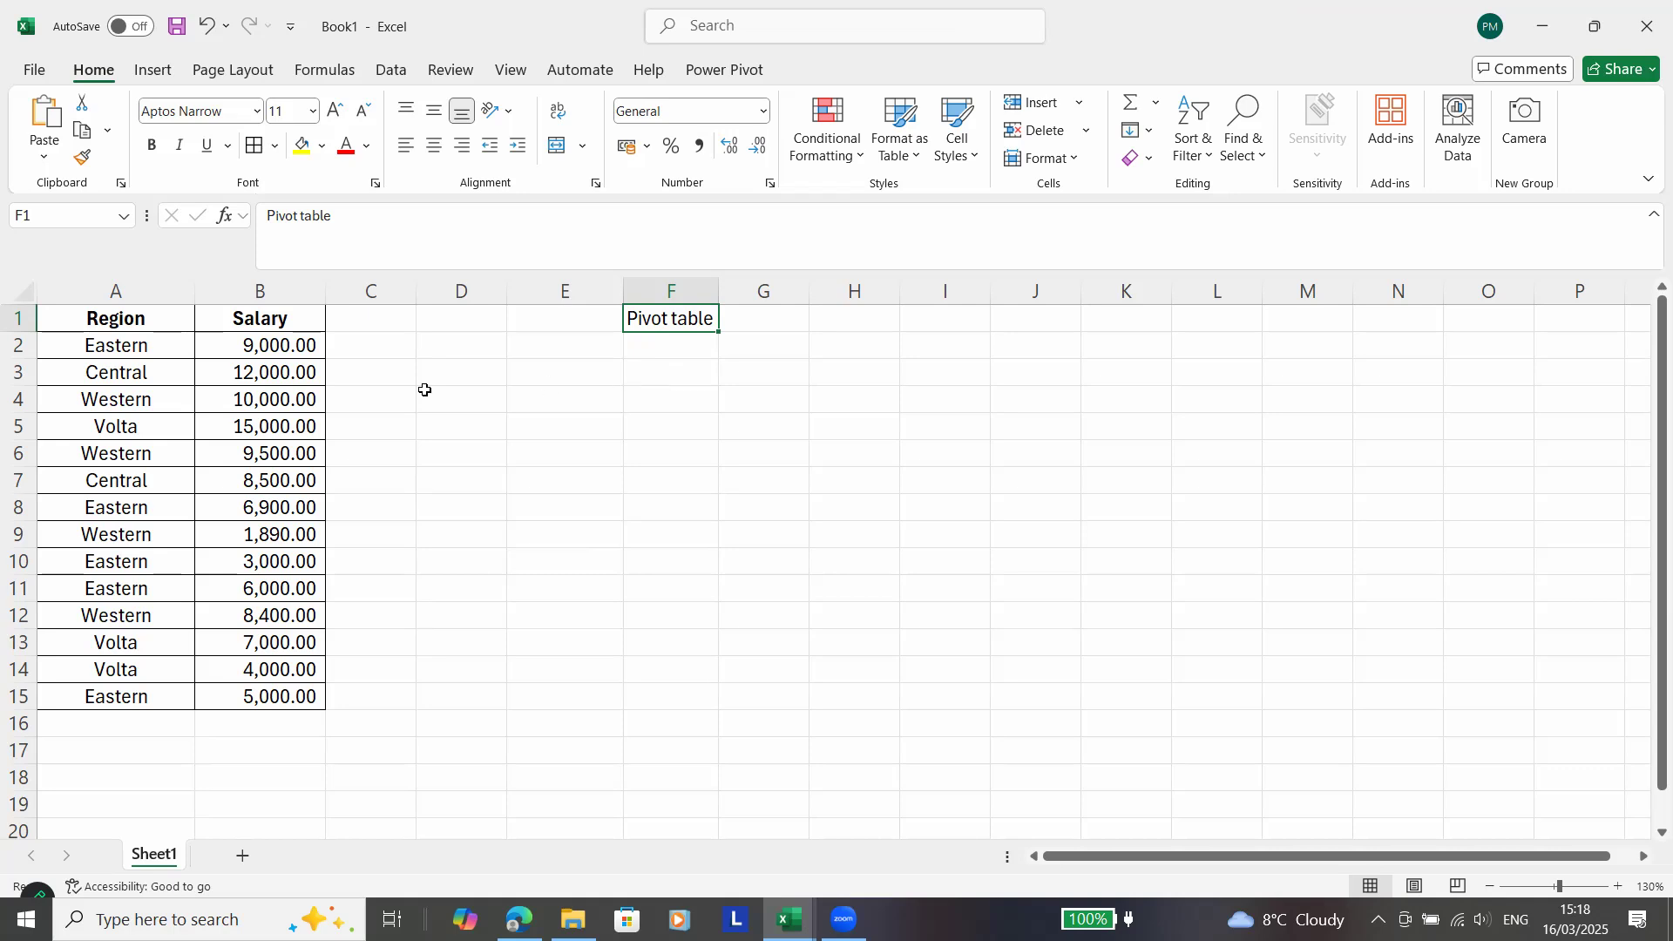
drag(160, 346, 307, 704)
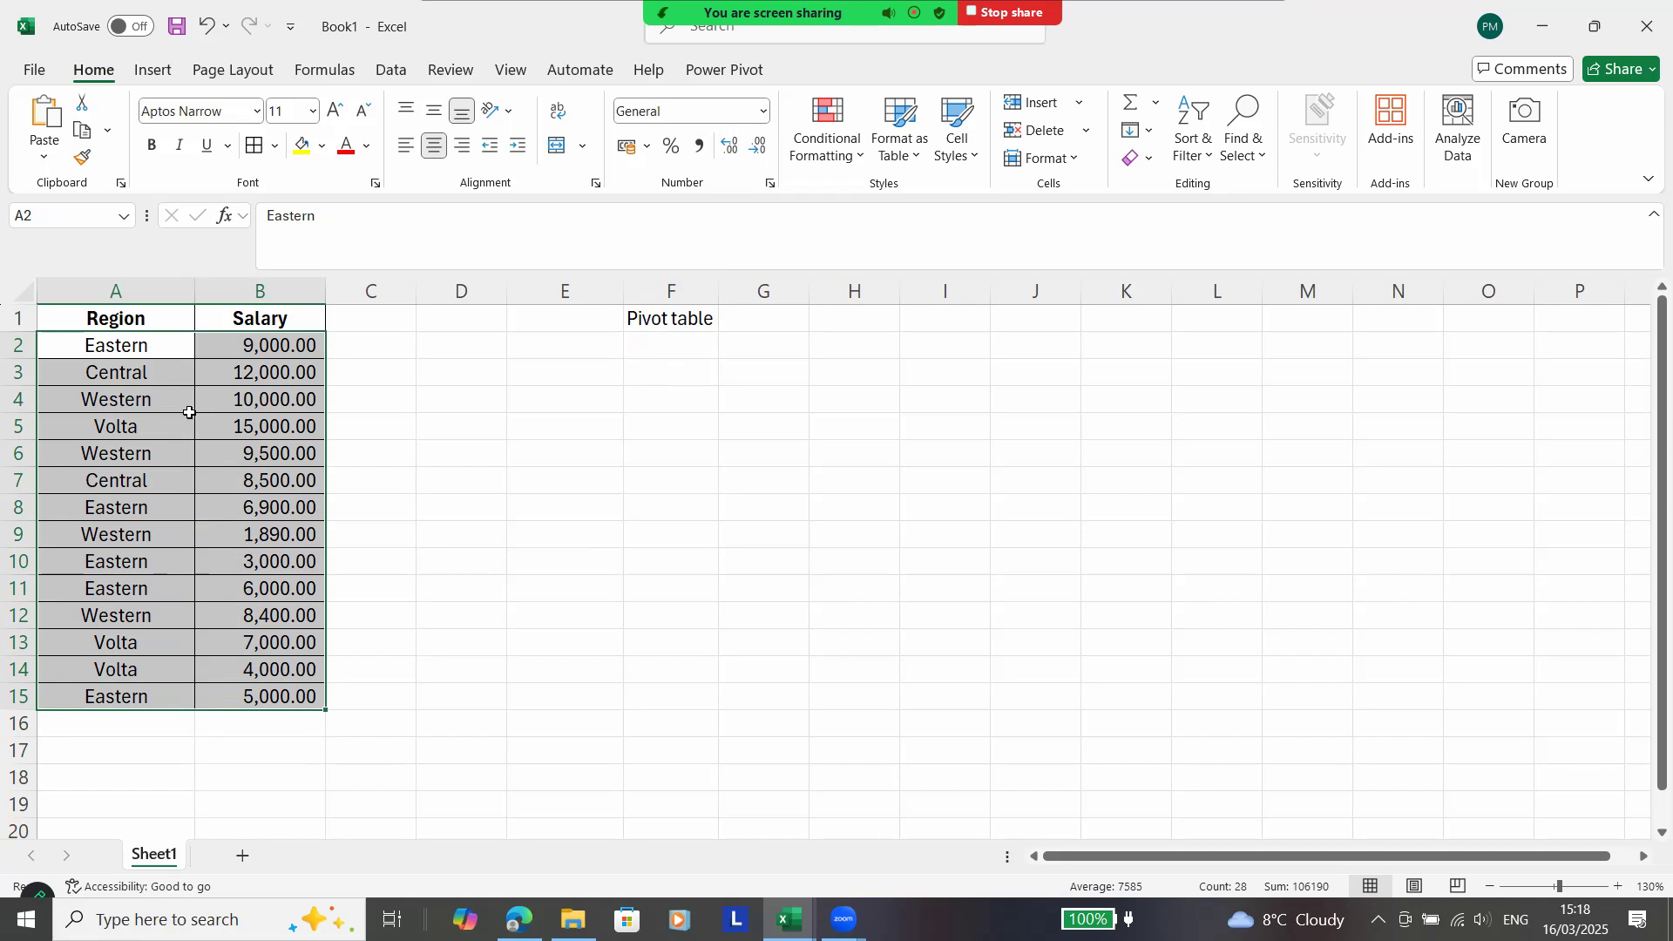
Set the Volta salary in B5 to 16000, then undo that edit.
click(240, 424)
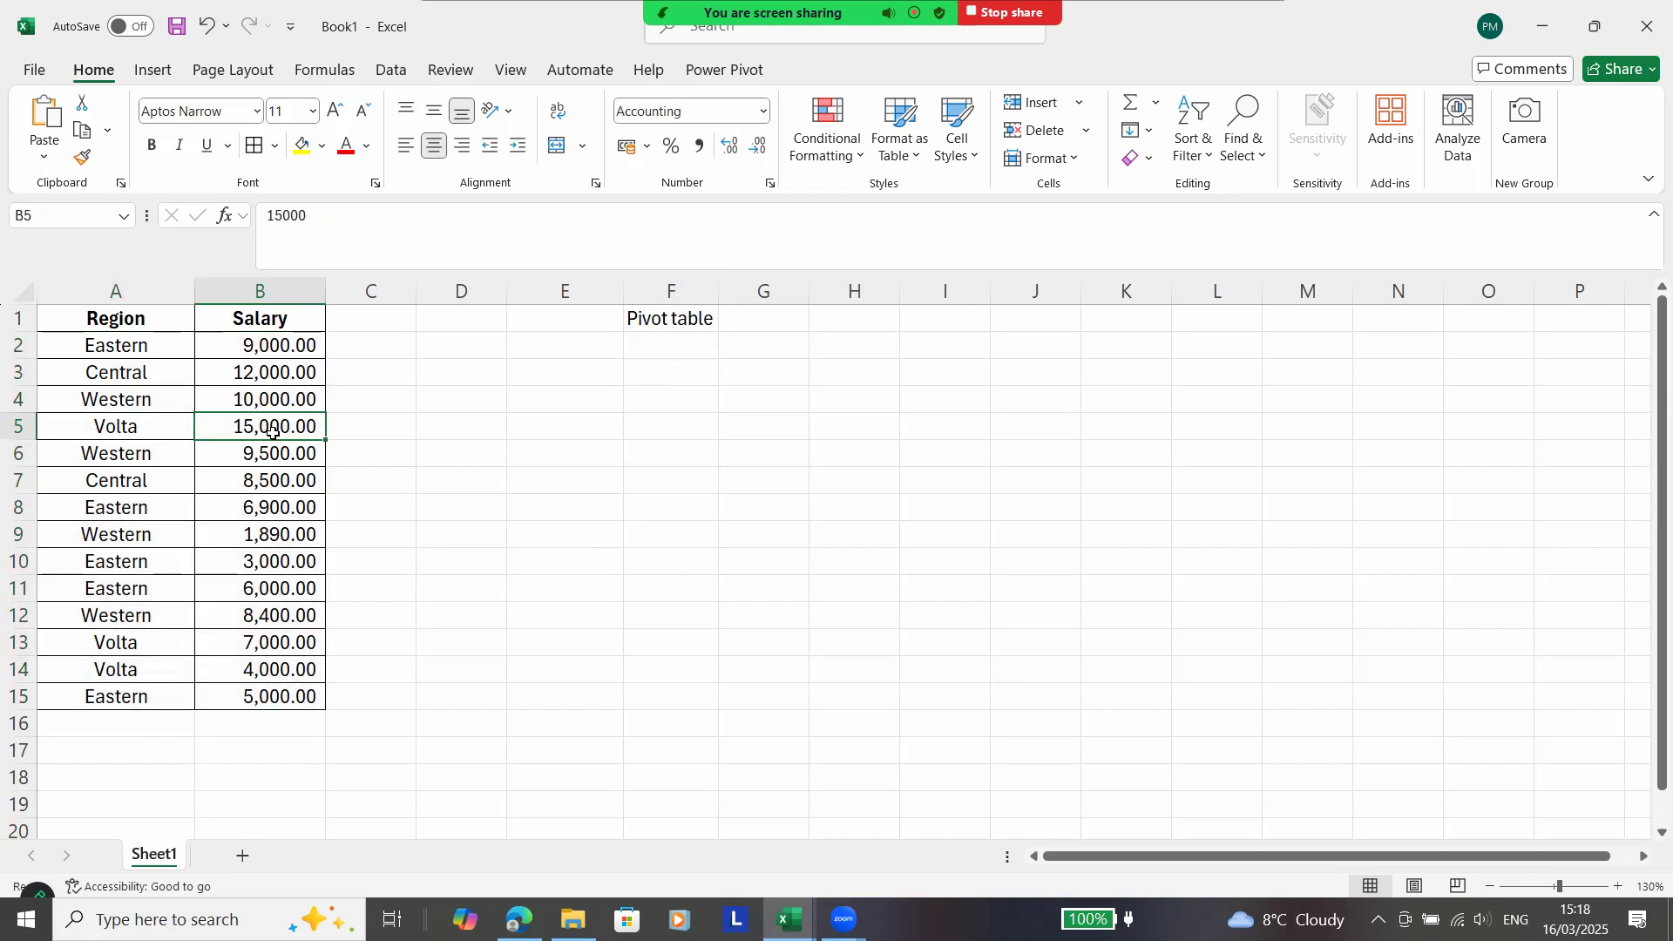
text(16000)
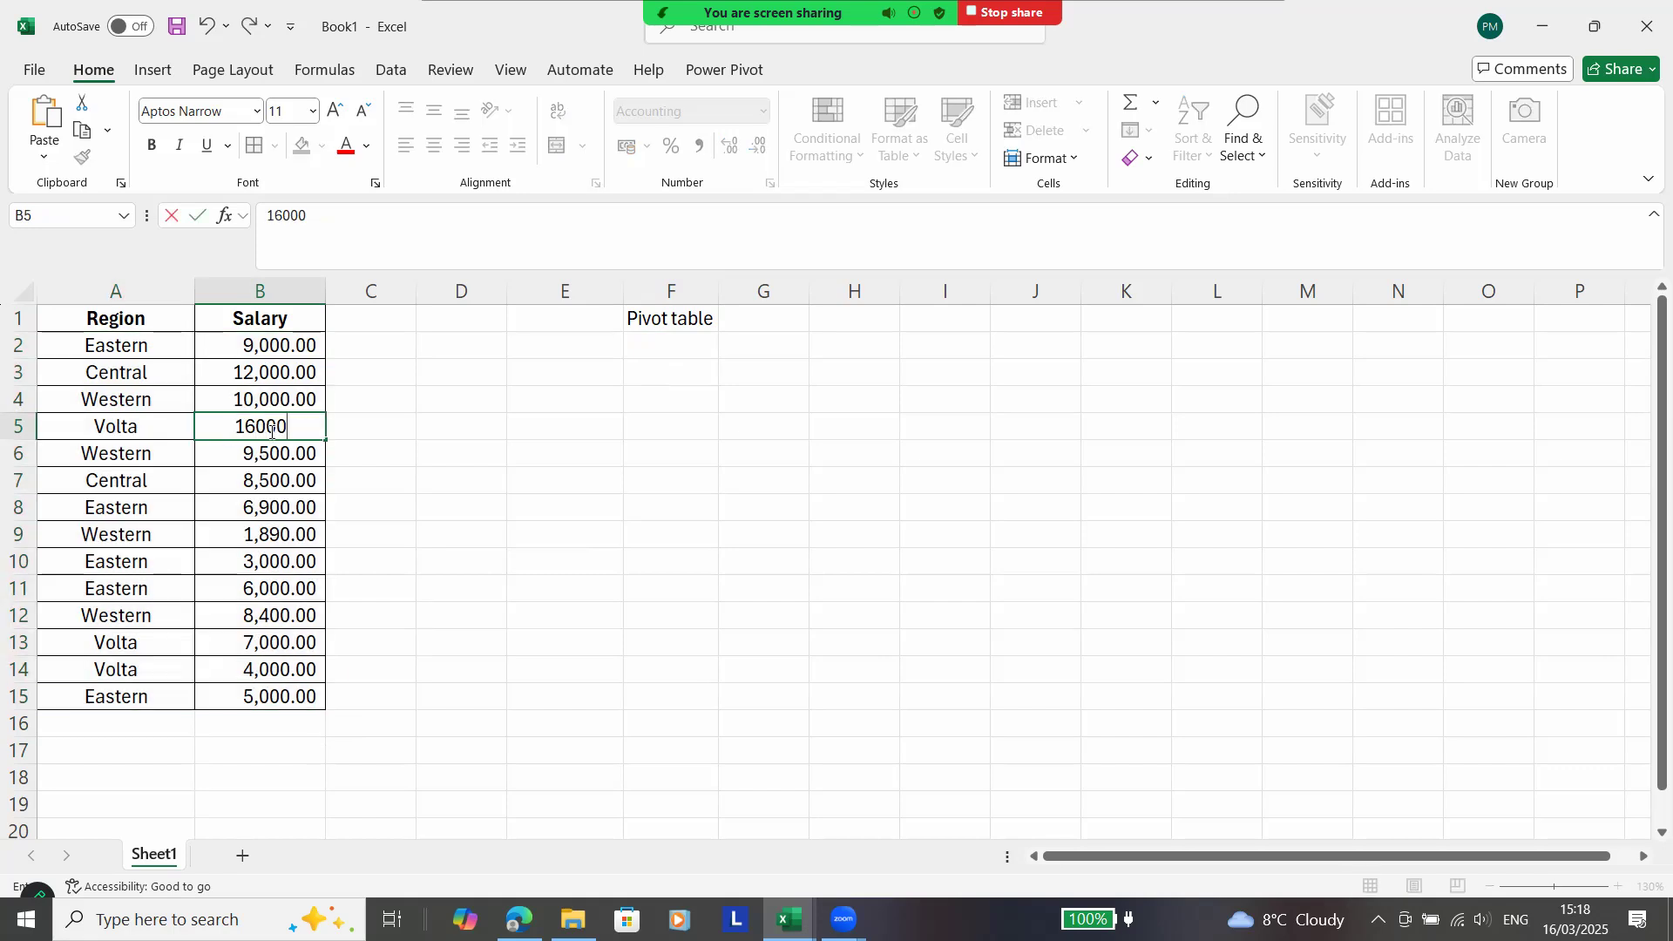
key(Return)
click(271, 431)
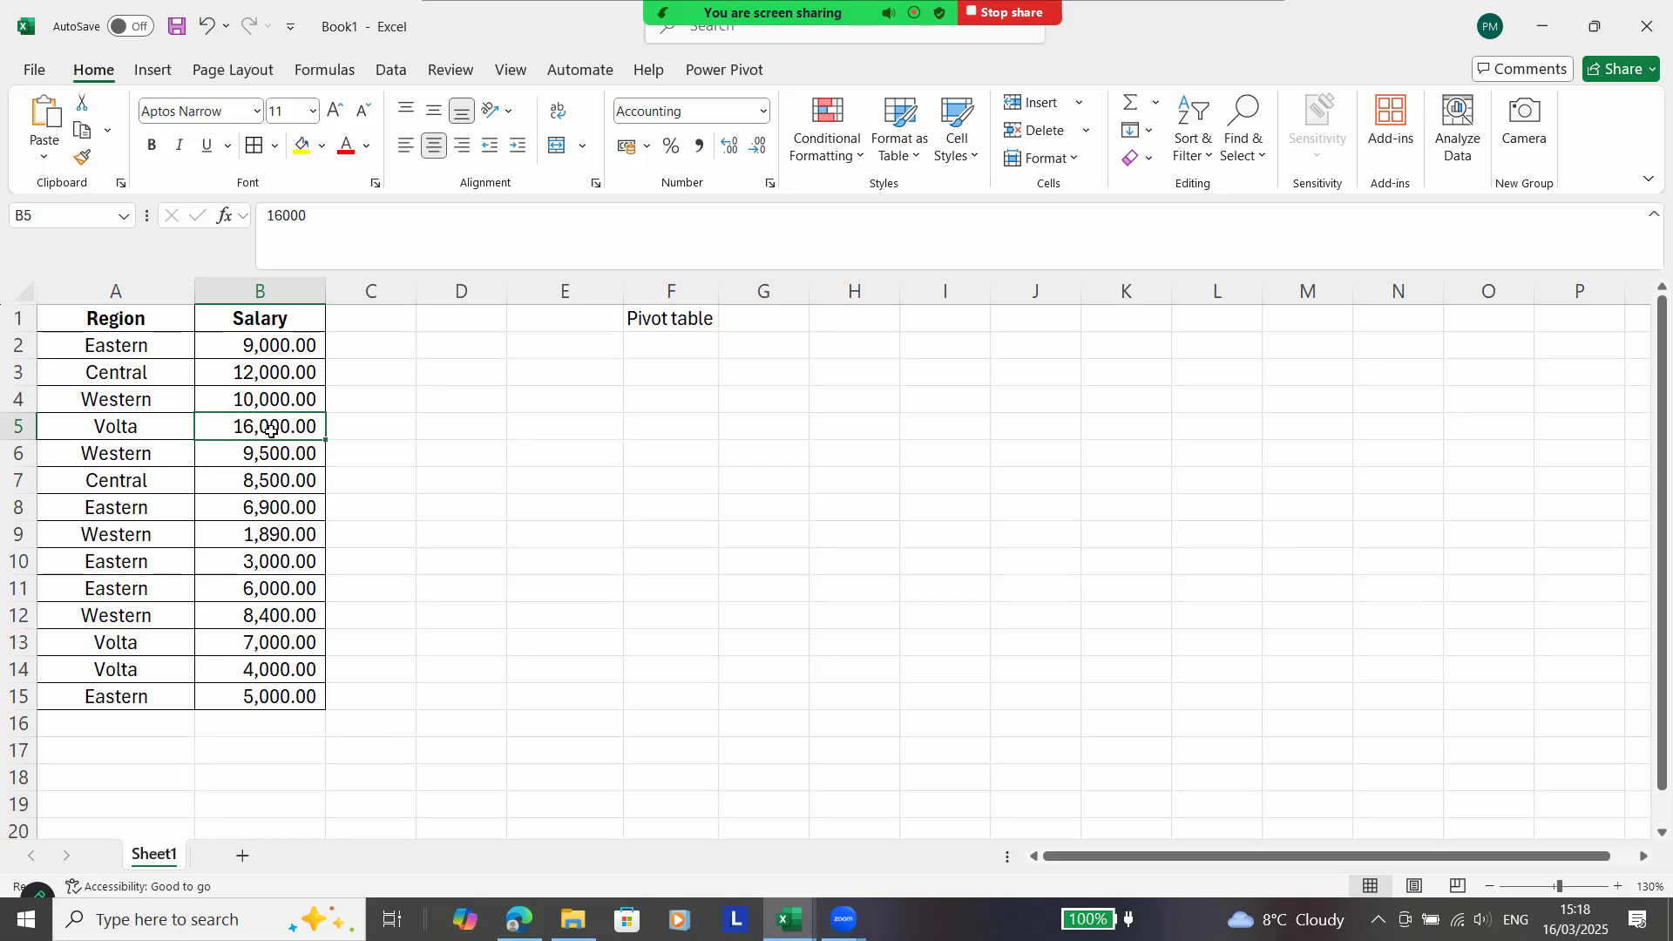
key(ctrl+z)
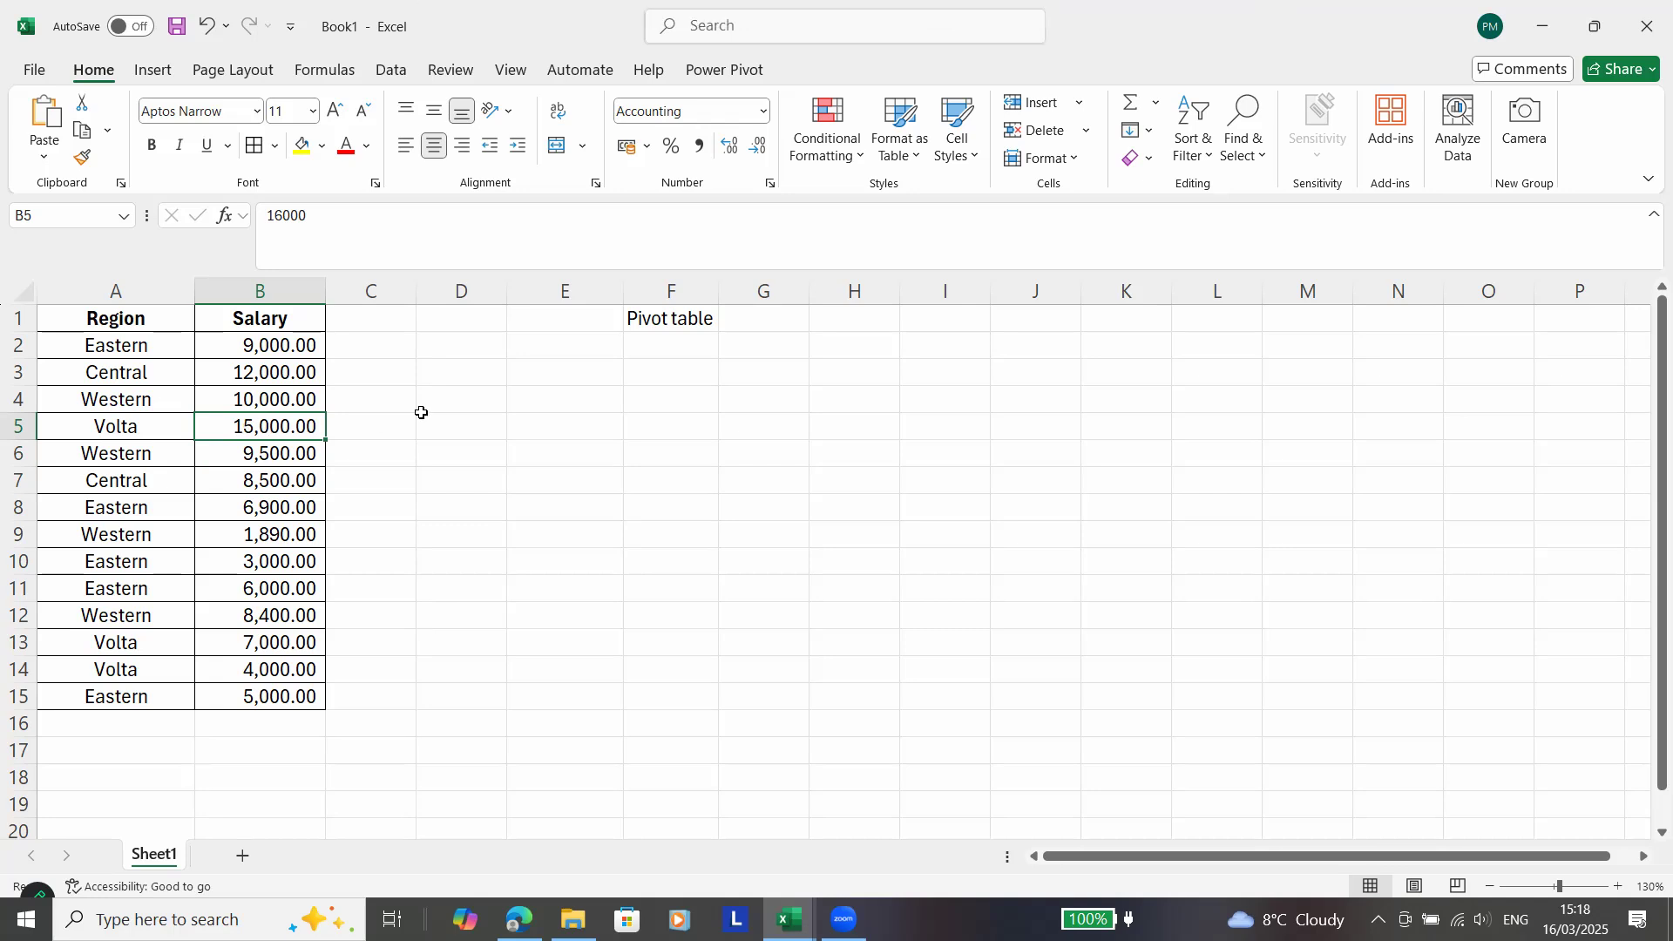
Enter the label "Groupby" in cell F3.
click(650, 374)
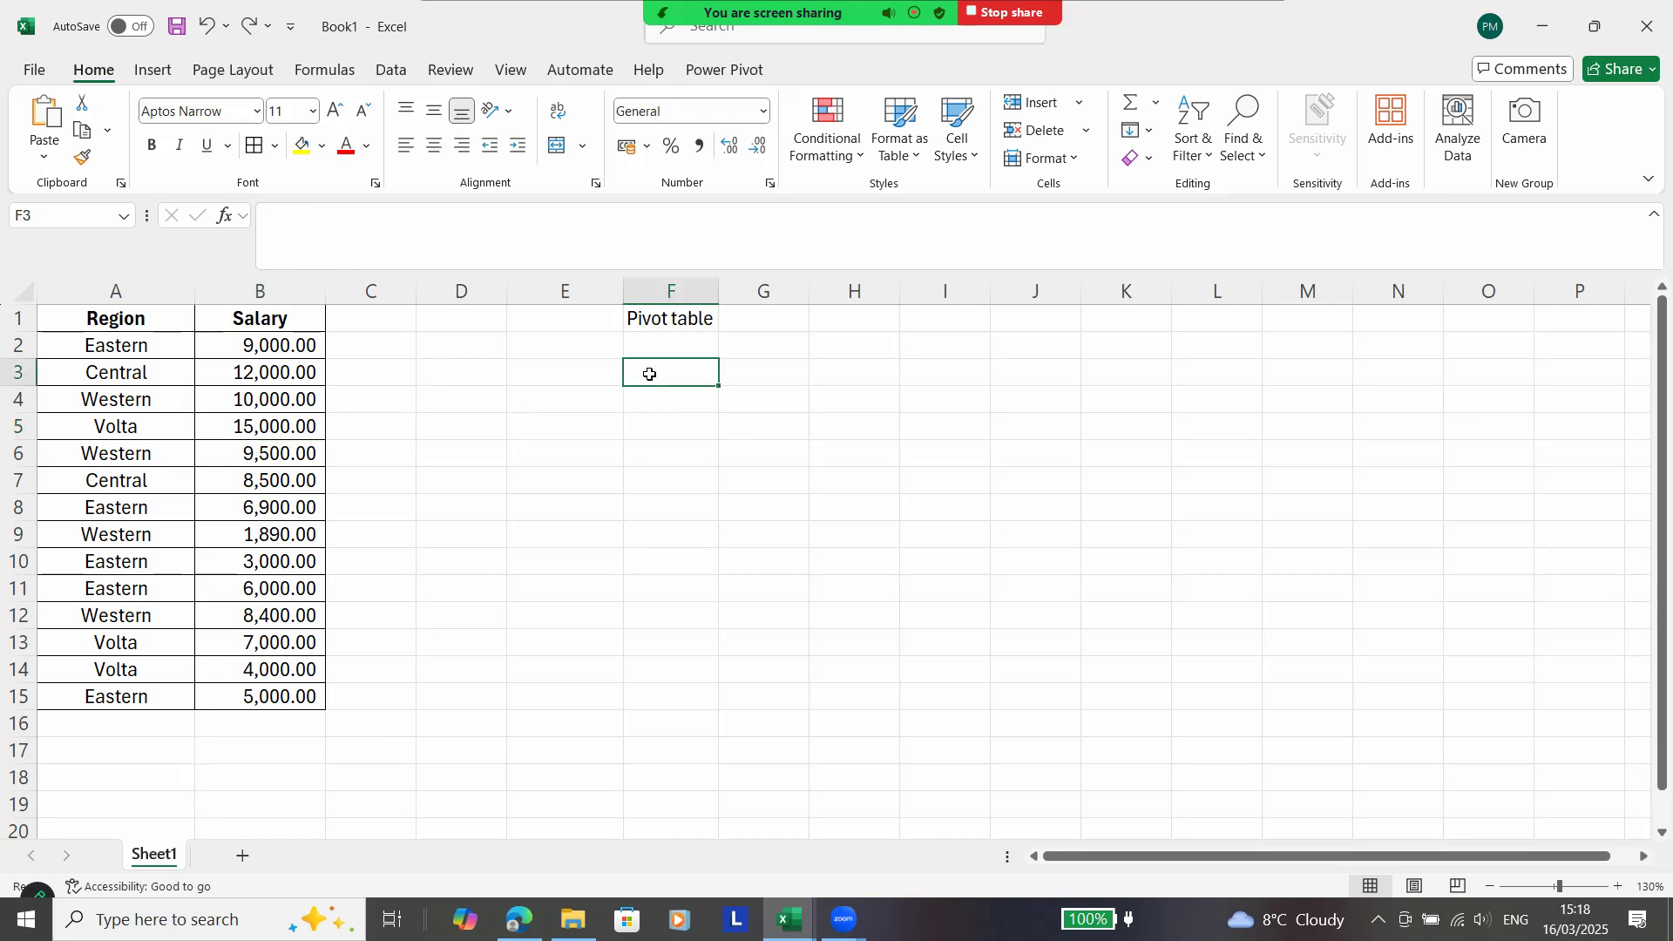
text(Gr)
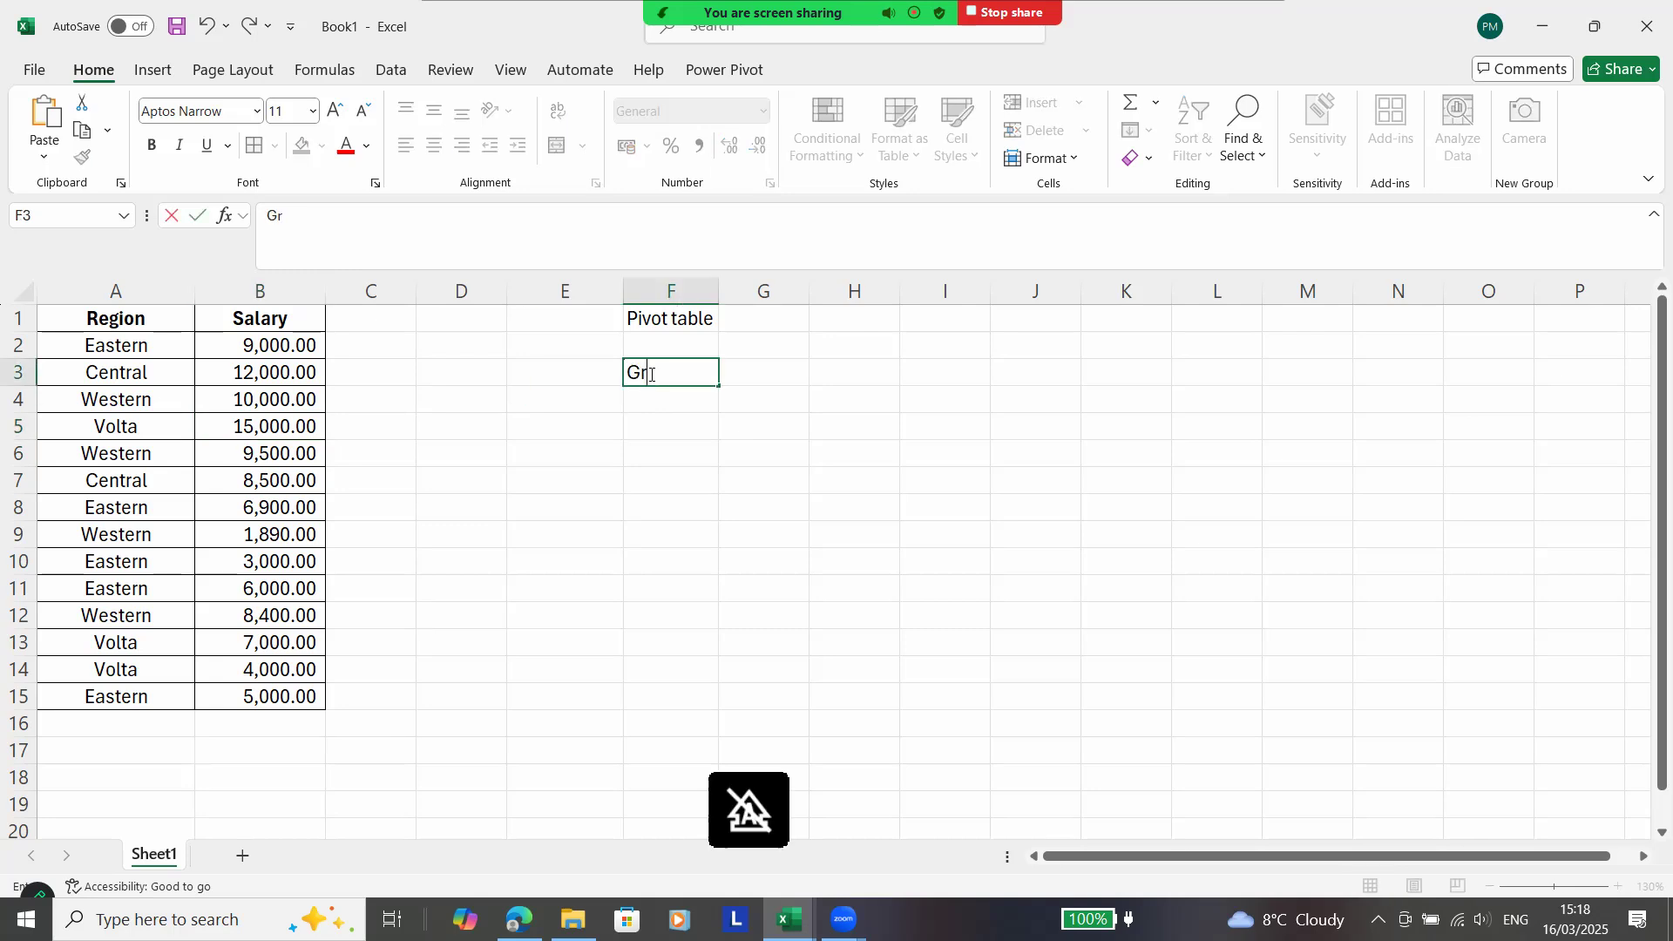
text(oupby)
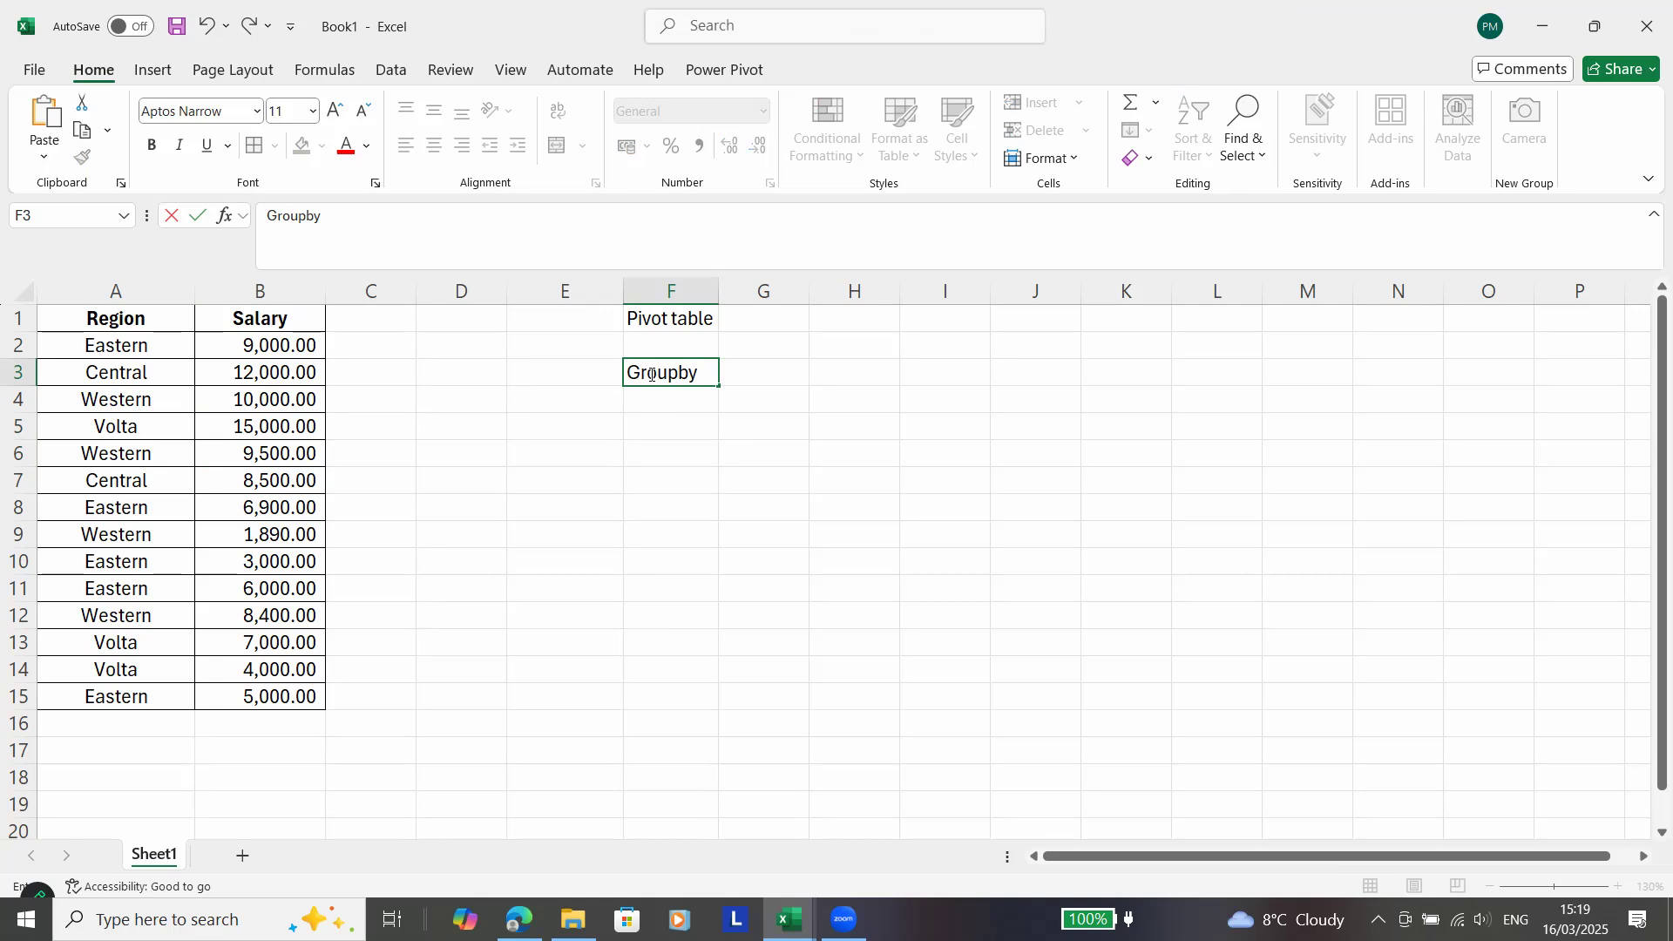
key(Return)
click(649, 373)
key(Down)
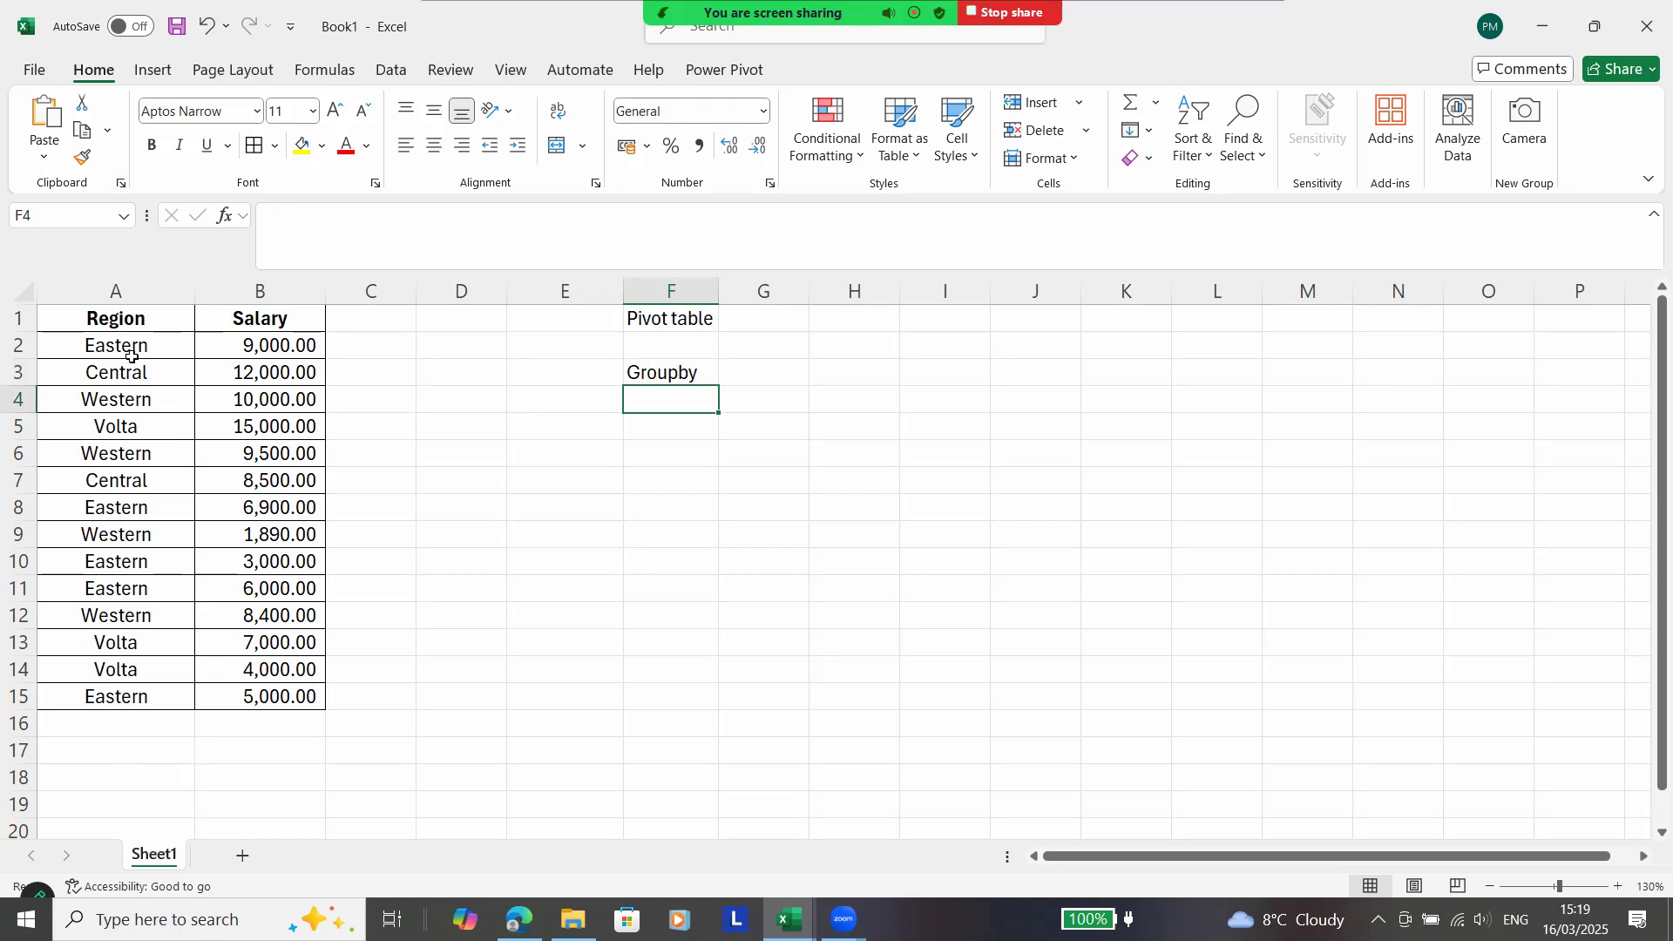
drag(131, 353, 144, 697)
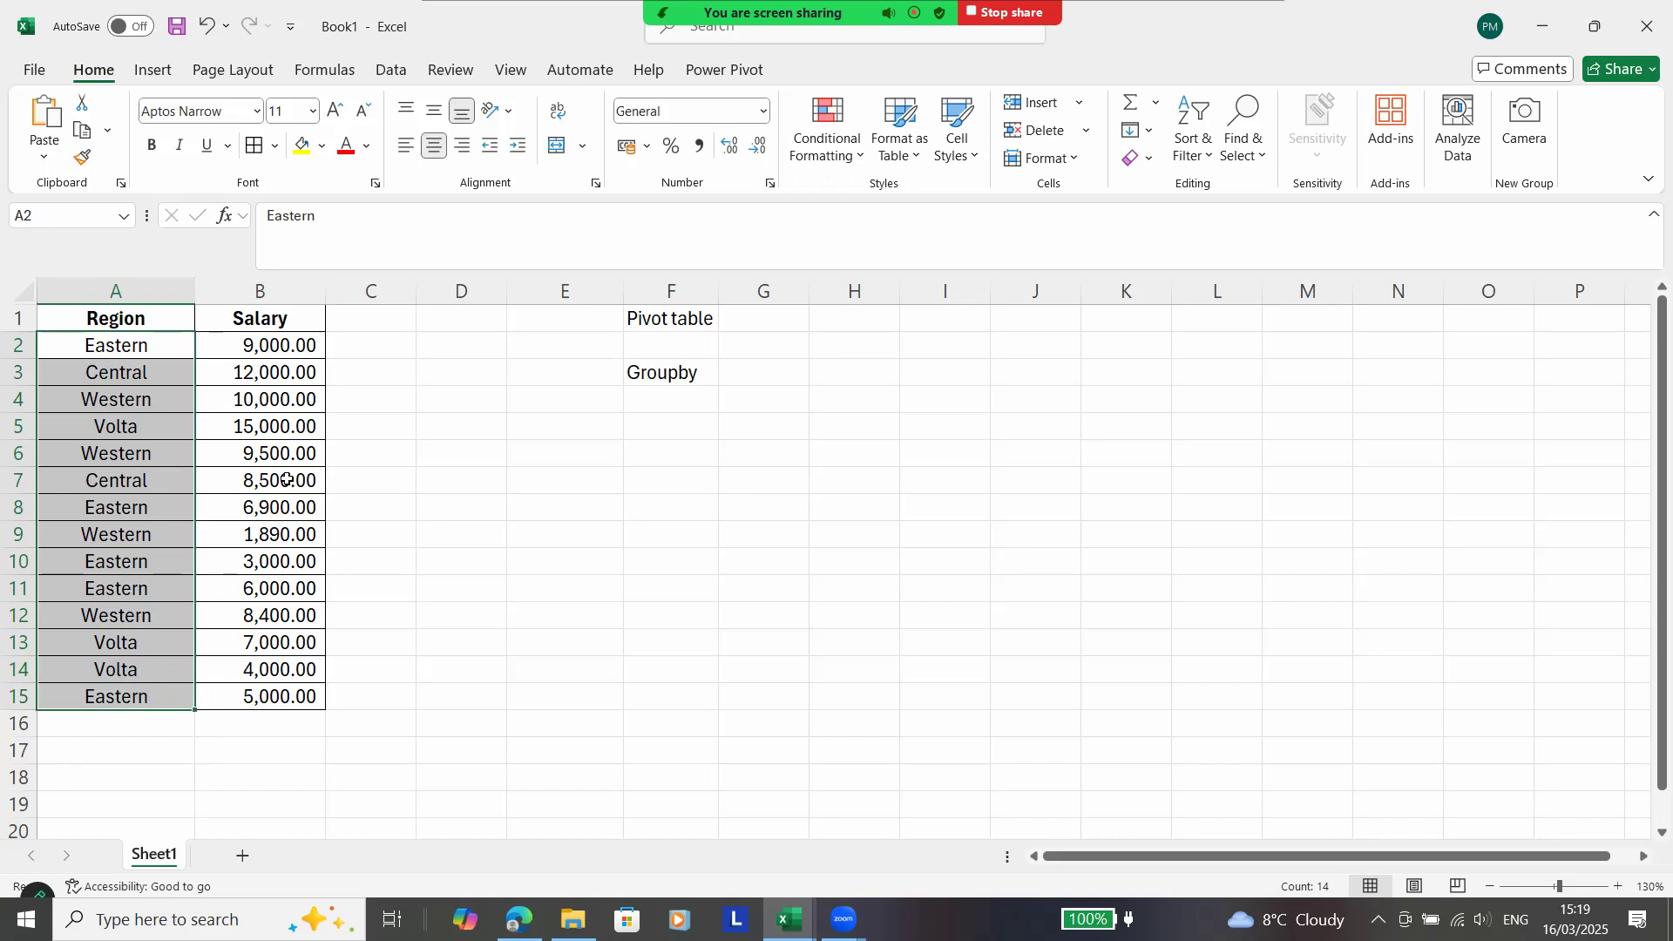
click(692, 407)
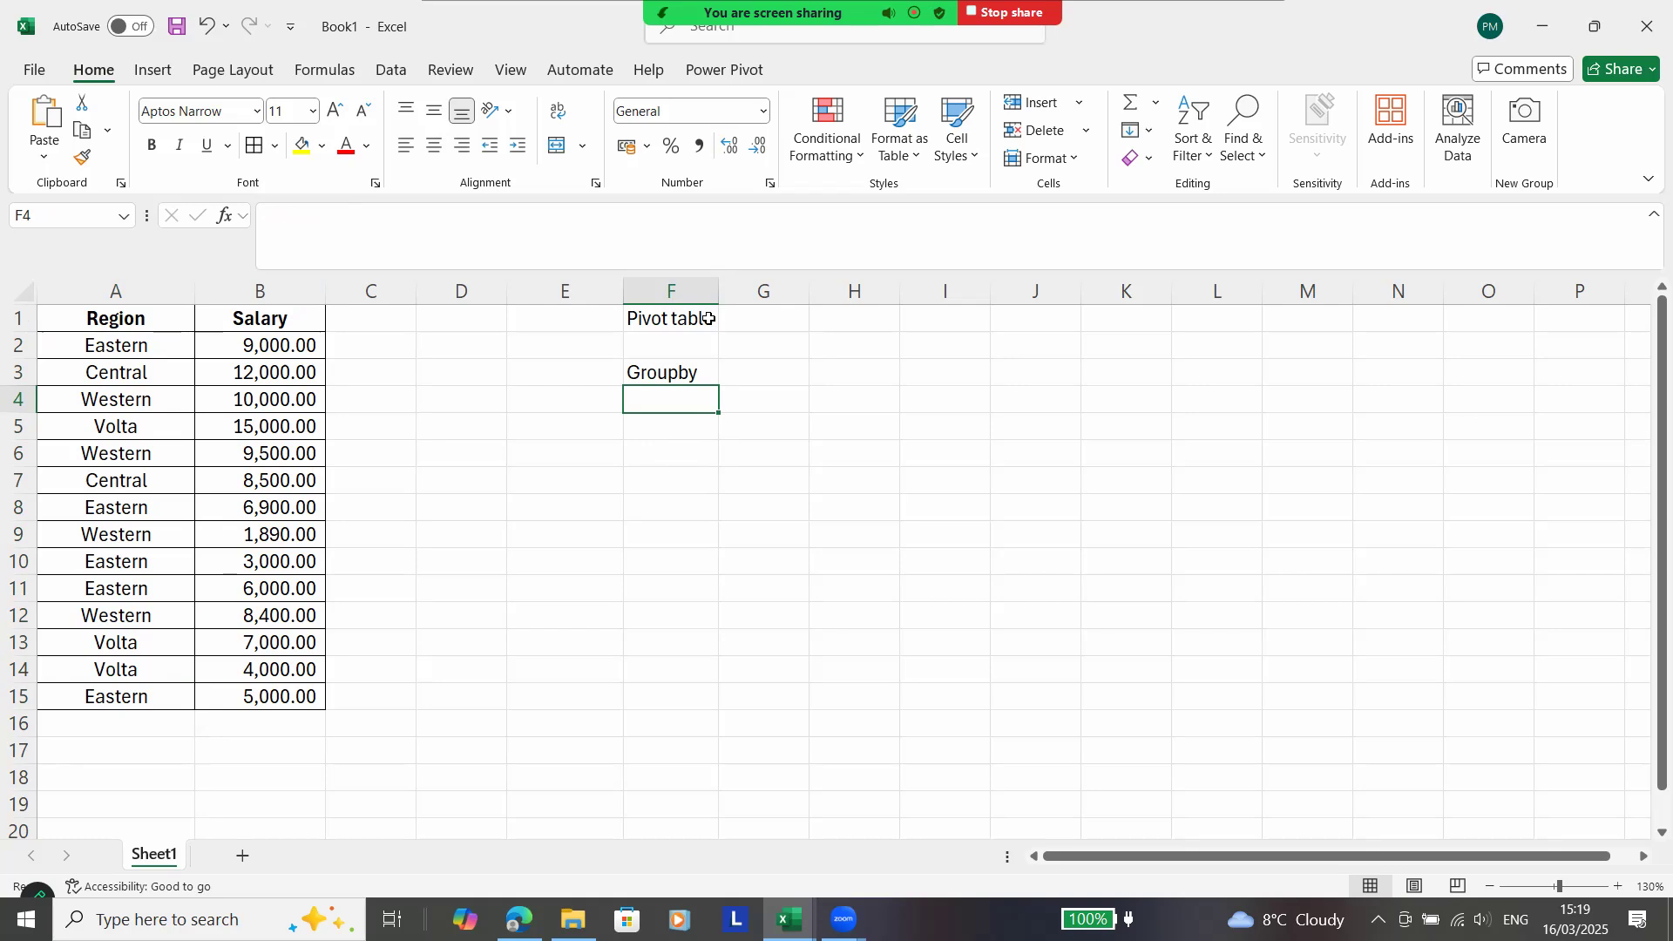
Start a GROUPBY formula in cell F5 using A2:A15 as the row fields.
click(646, 434)
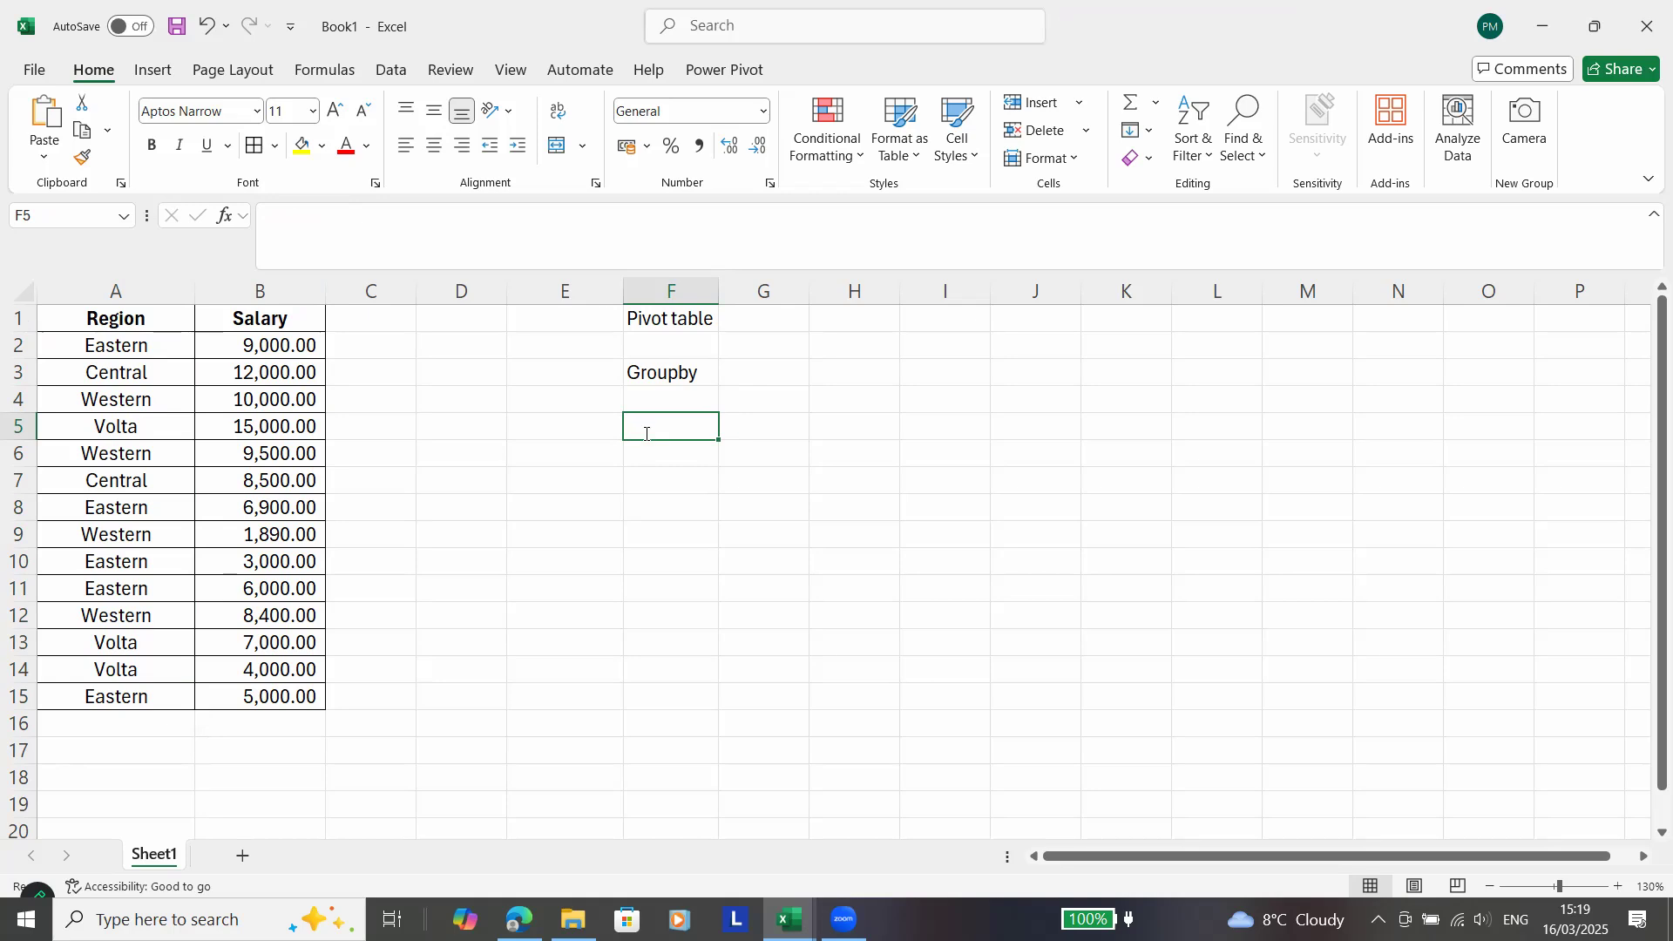
text(=grou)
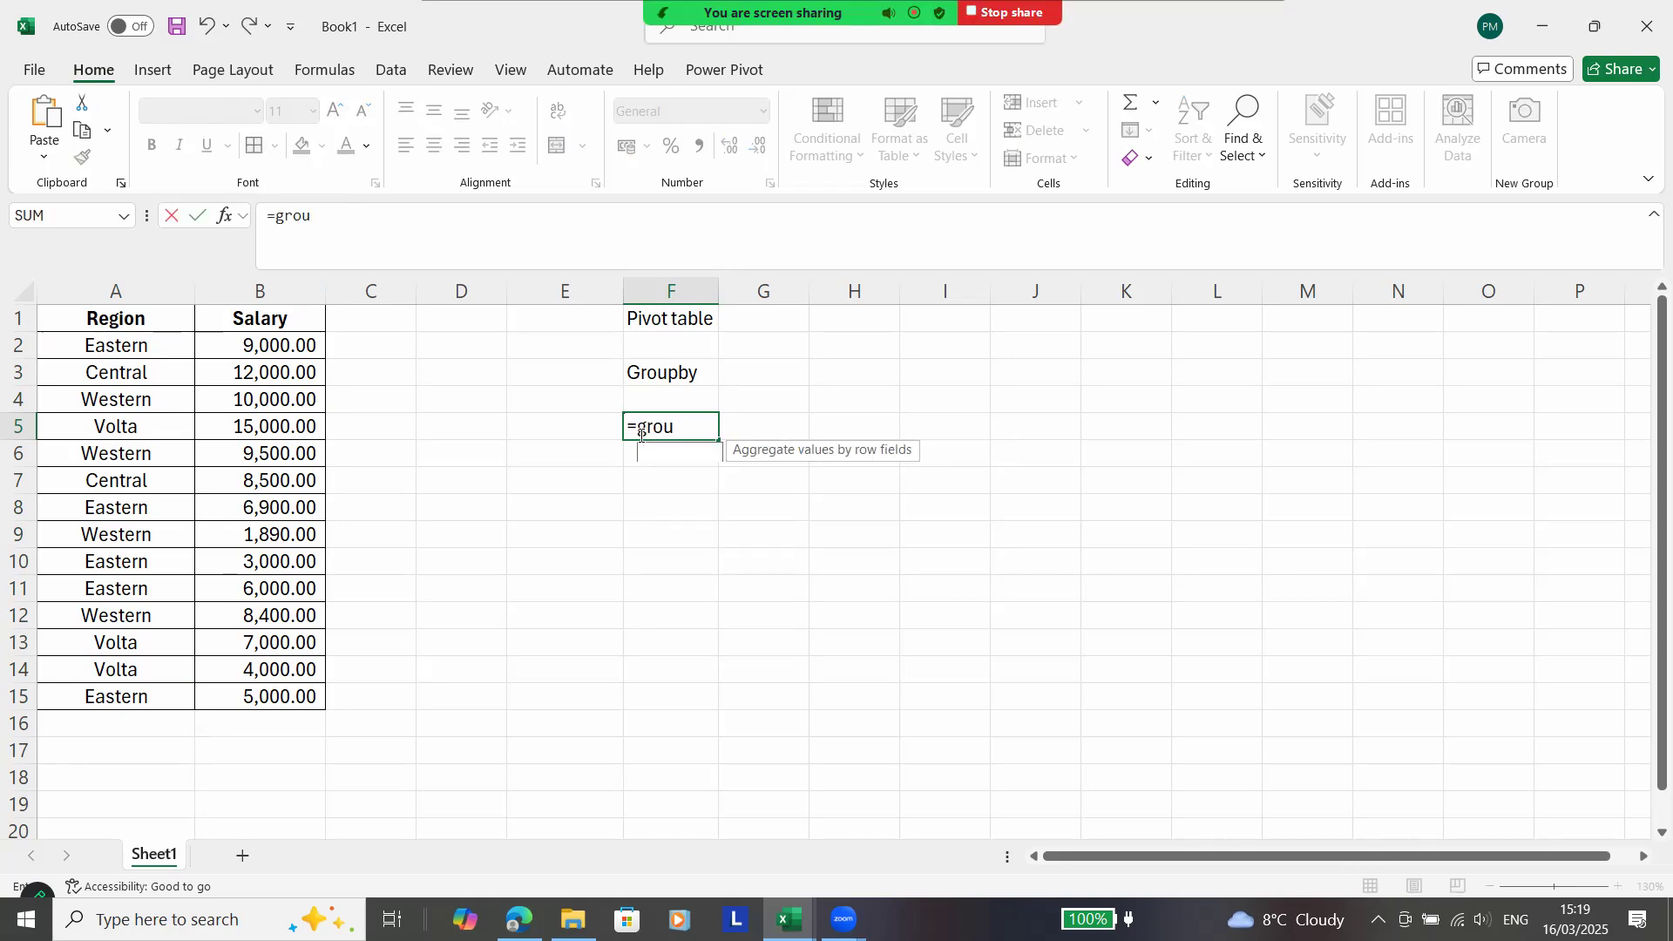
text(pby()
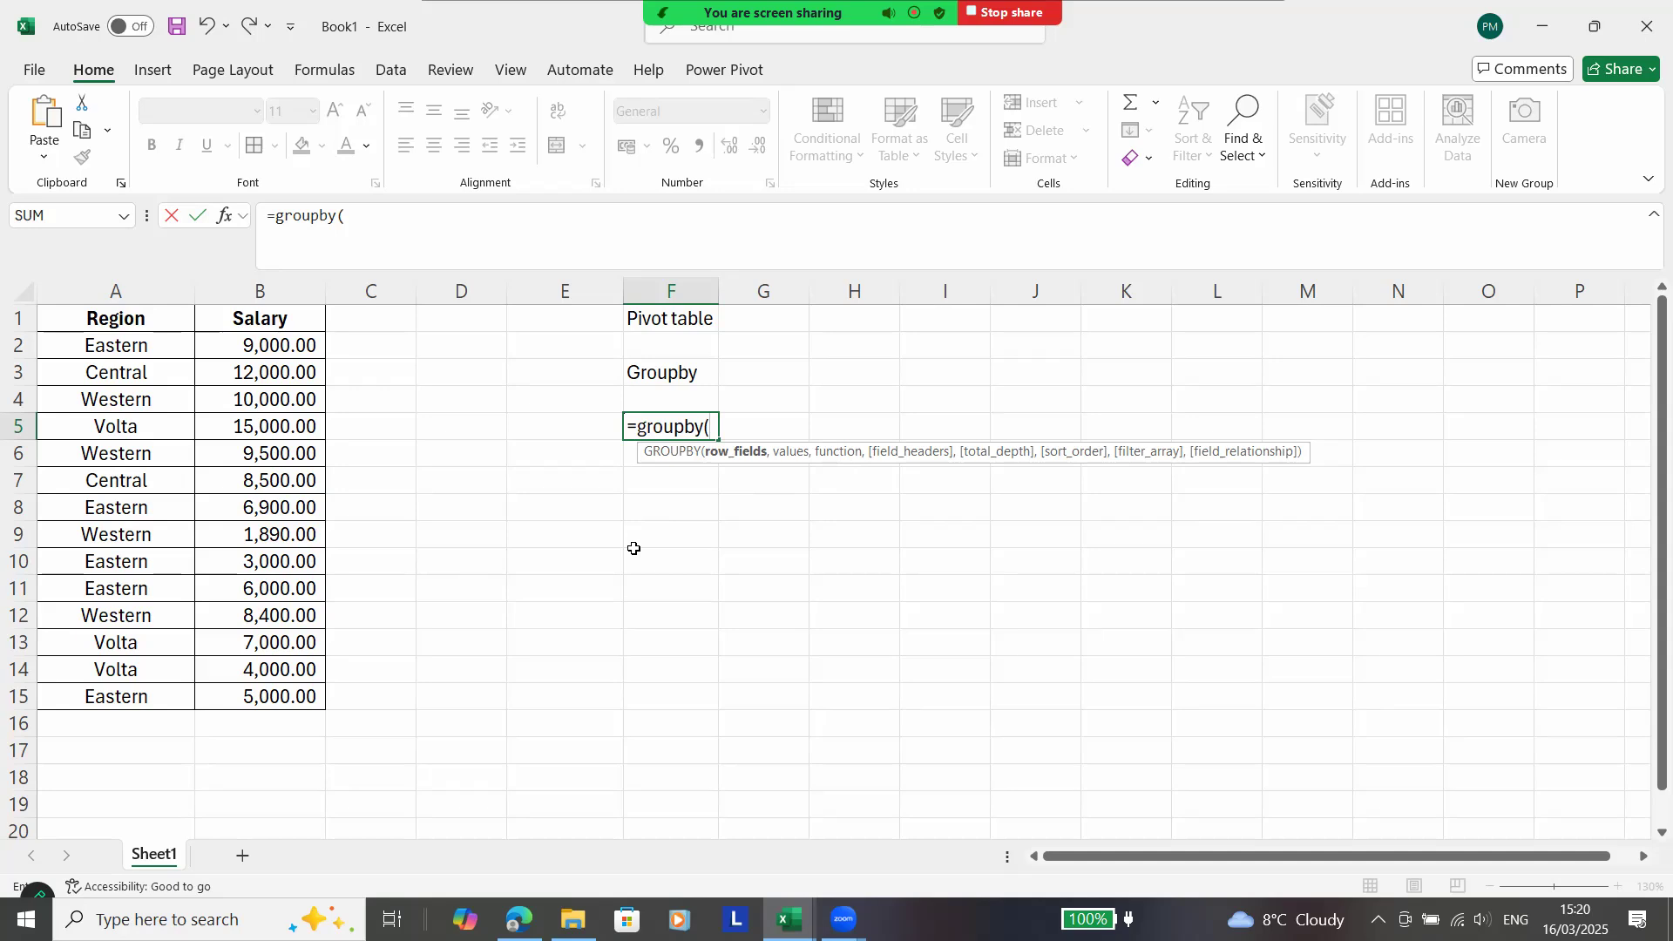
key(BackSpace)
key(BackSpace)
key(BackSpace)
key(BackSpace)
key(BackSpace)
key(BackSpace)
key(BackSpace)
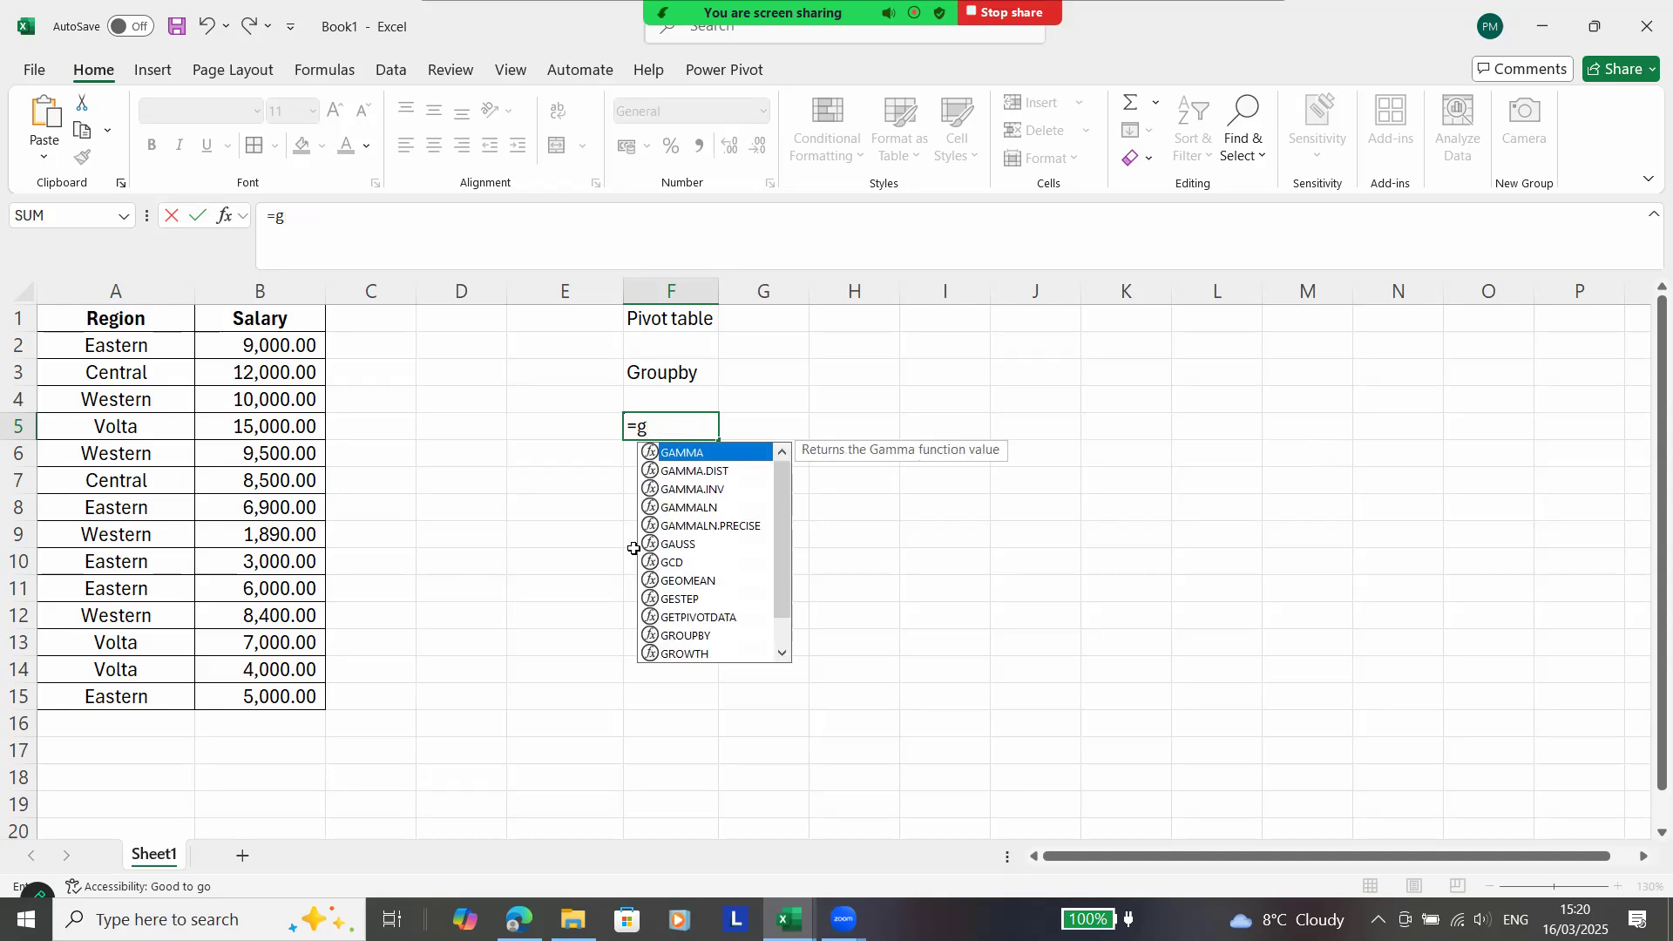
text(roup)
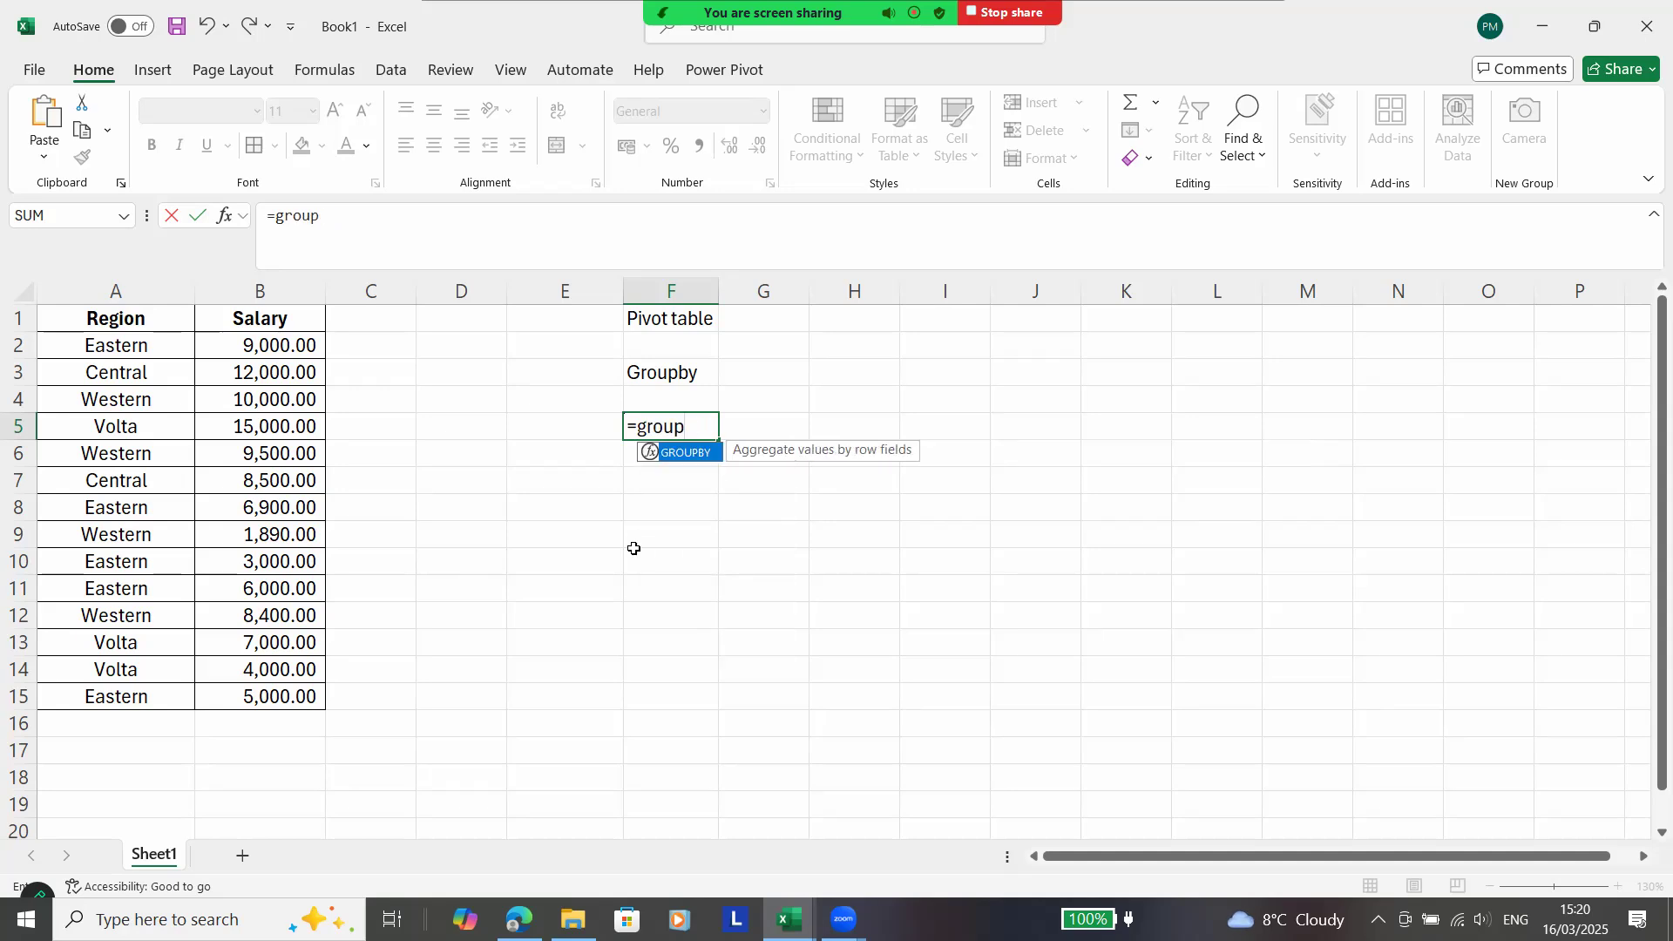
text(by()
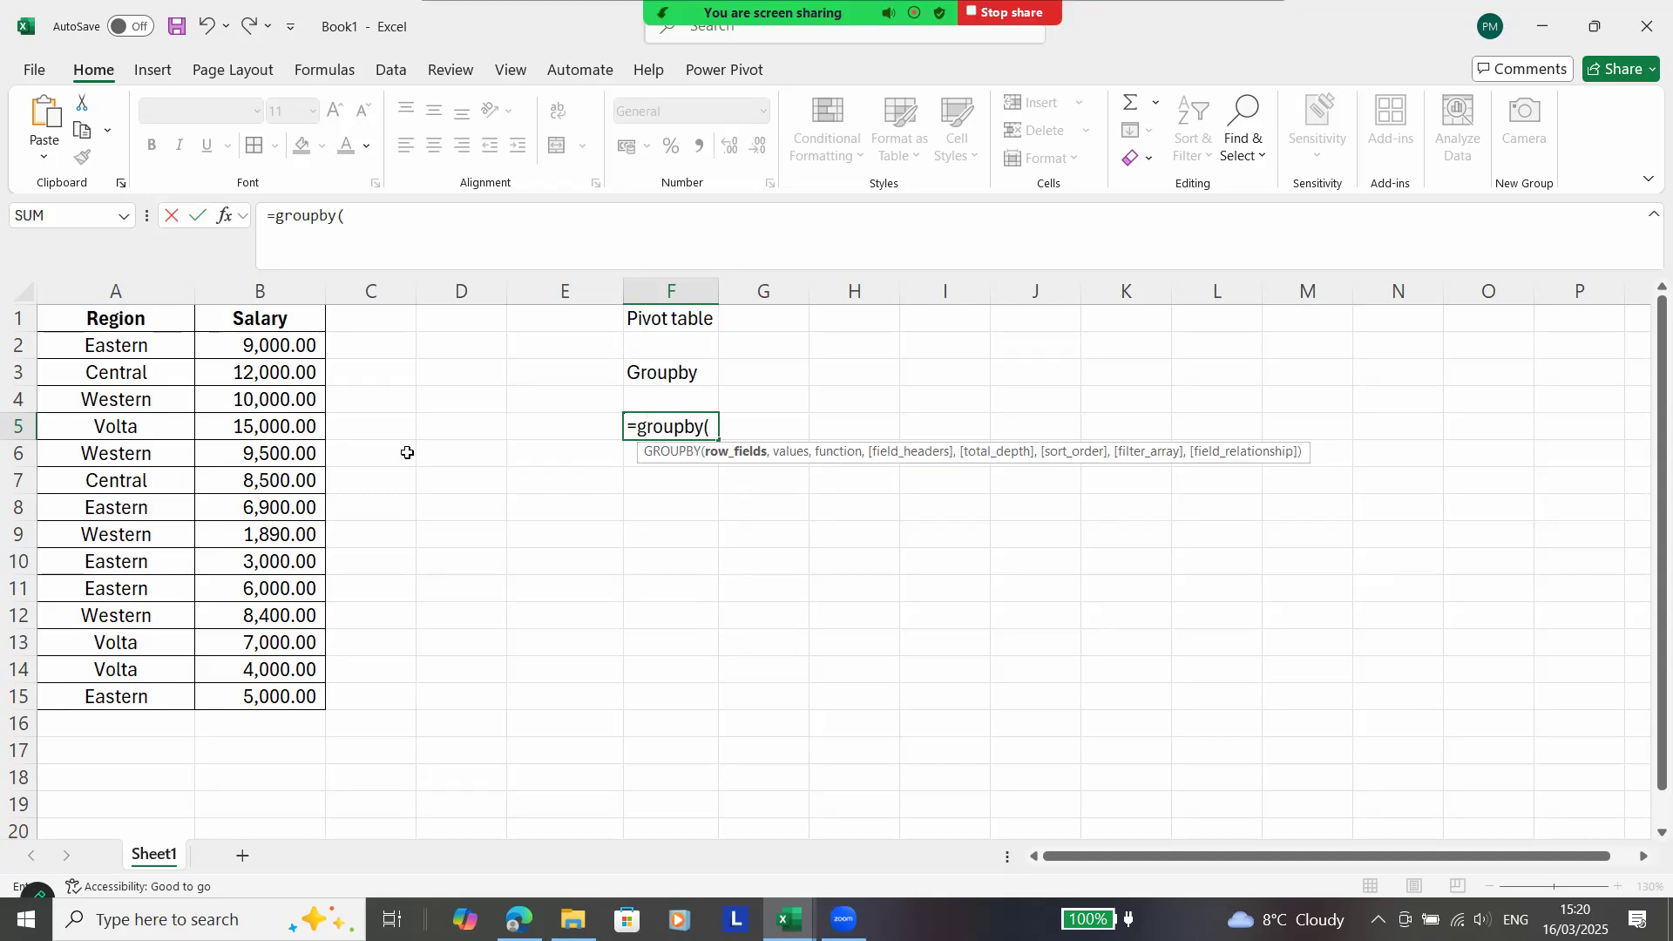
click(147, 346)
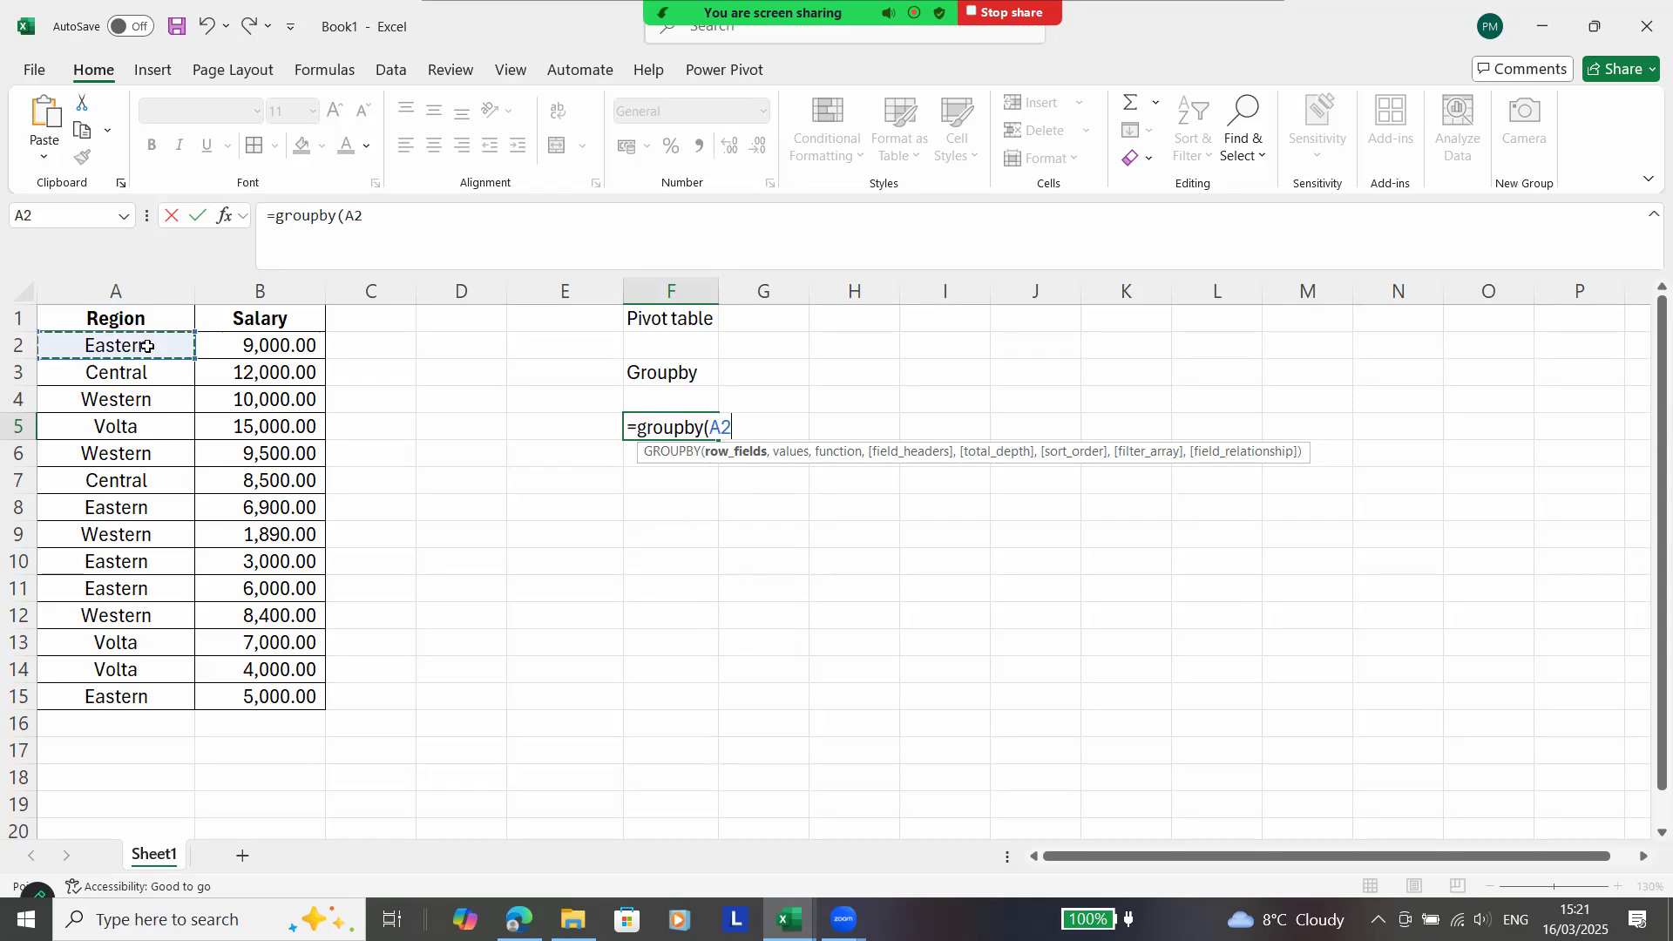
key(ctrl+shift+Down)
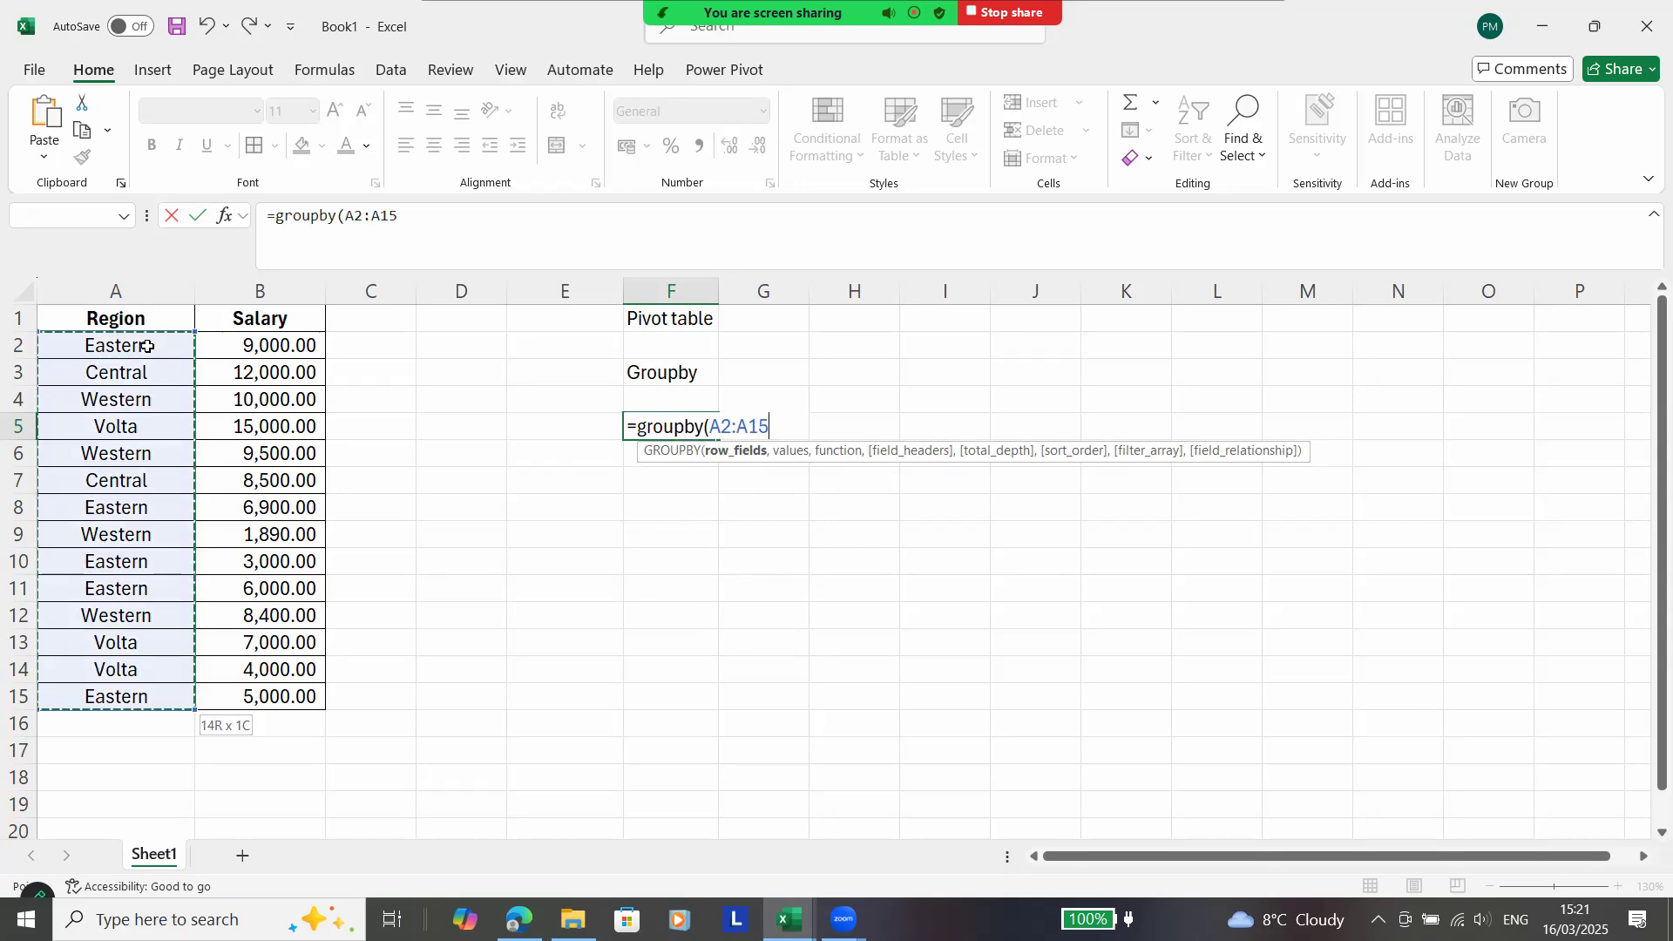
Add B2:B15 as the values argument and SUM as the function in the GROUPBY formula.
text(,)
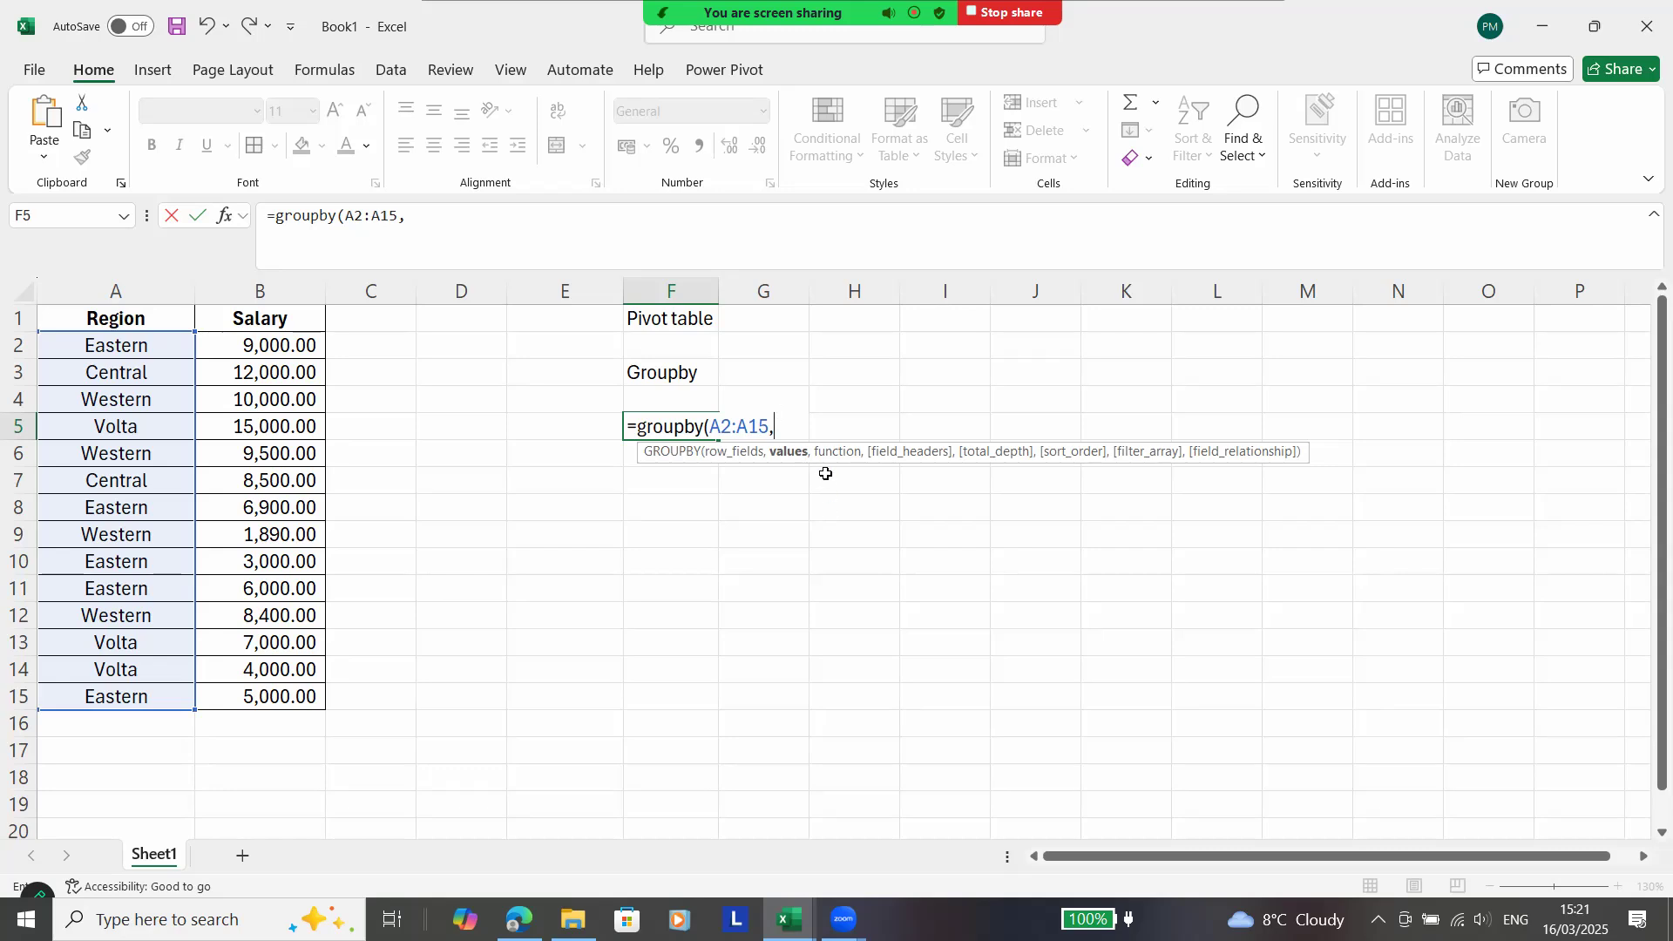
click(276, 346)
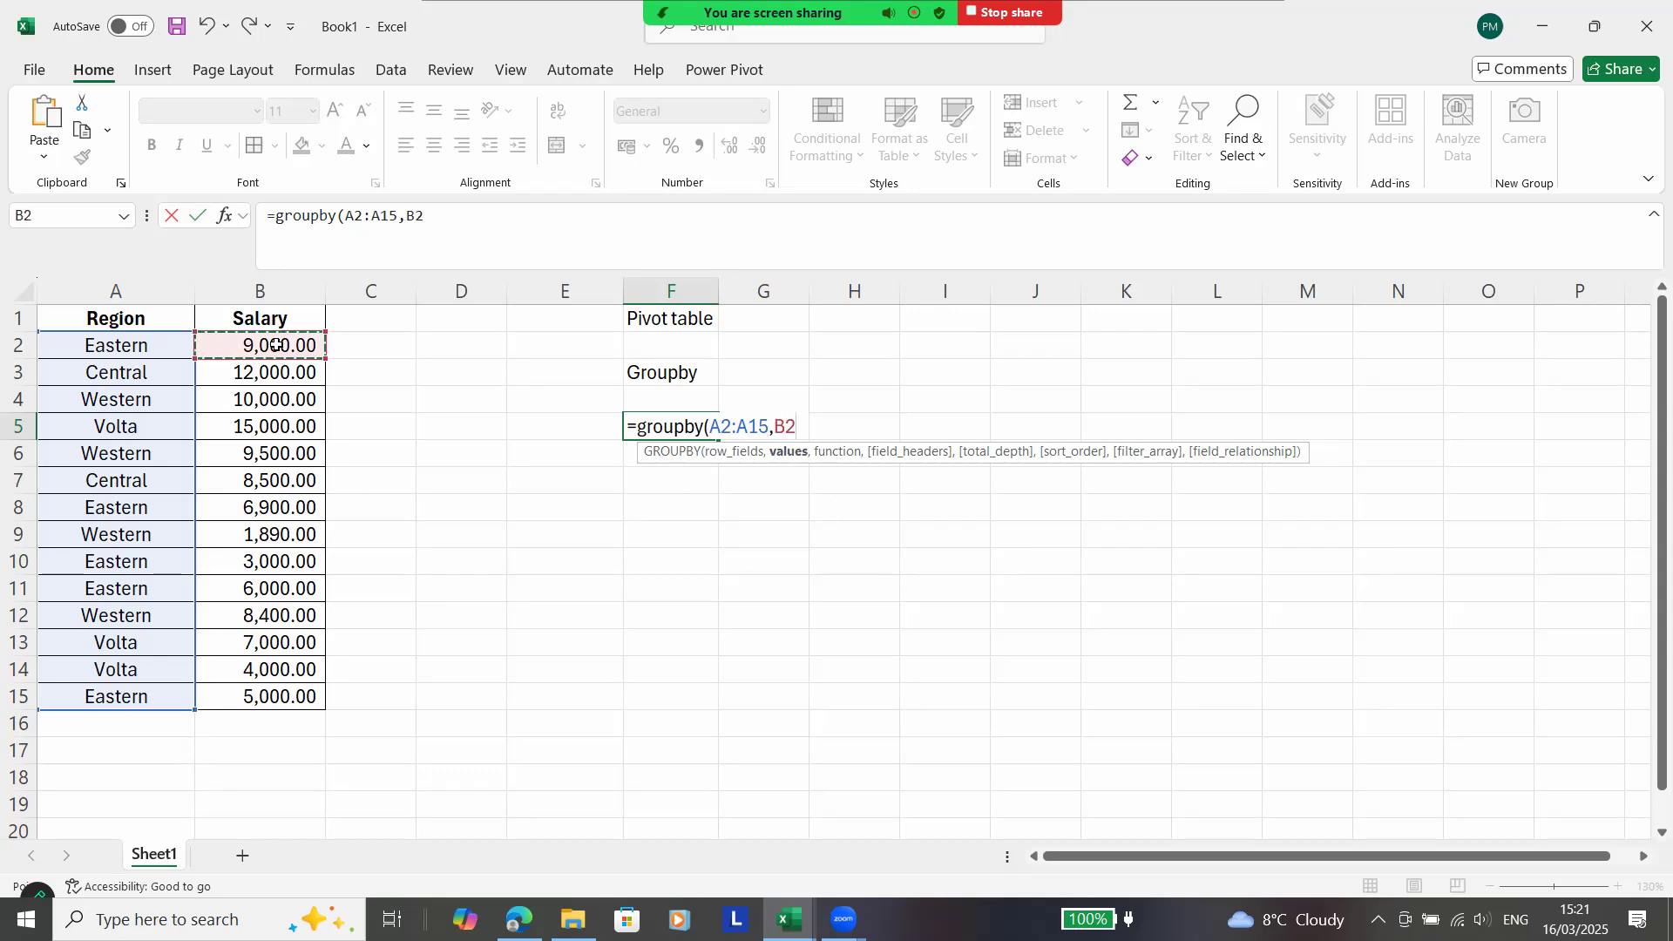
key(ctrl+shift+Down)
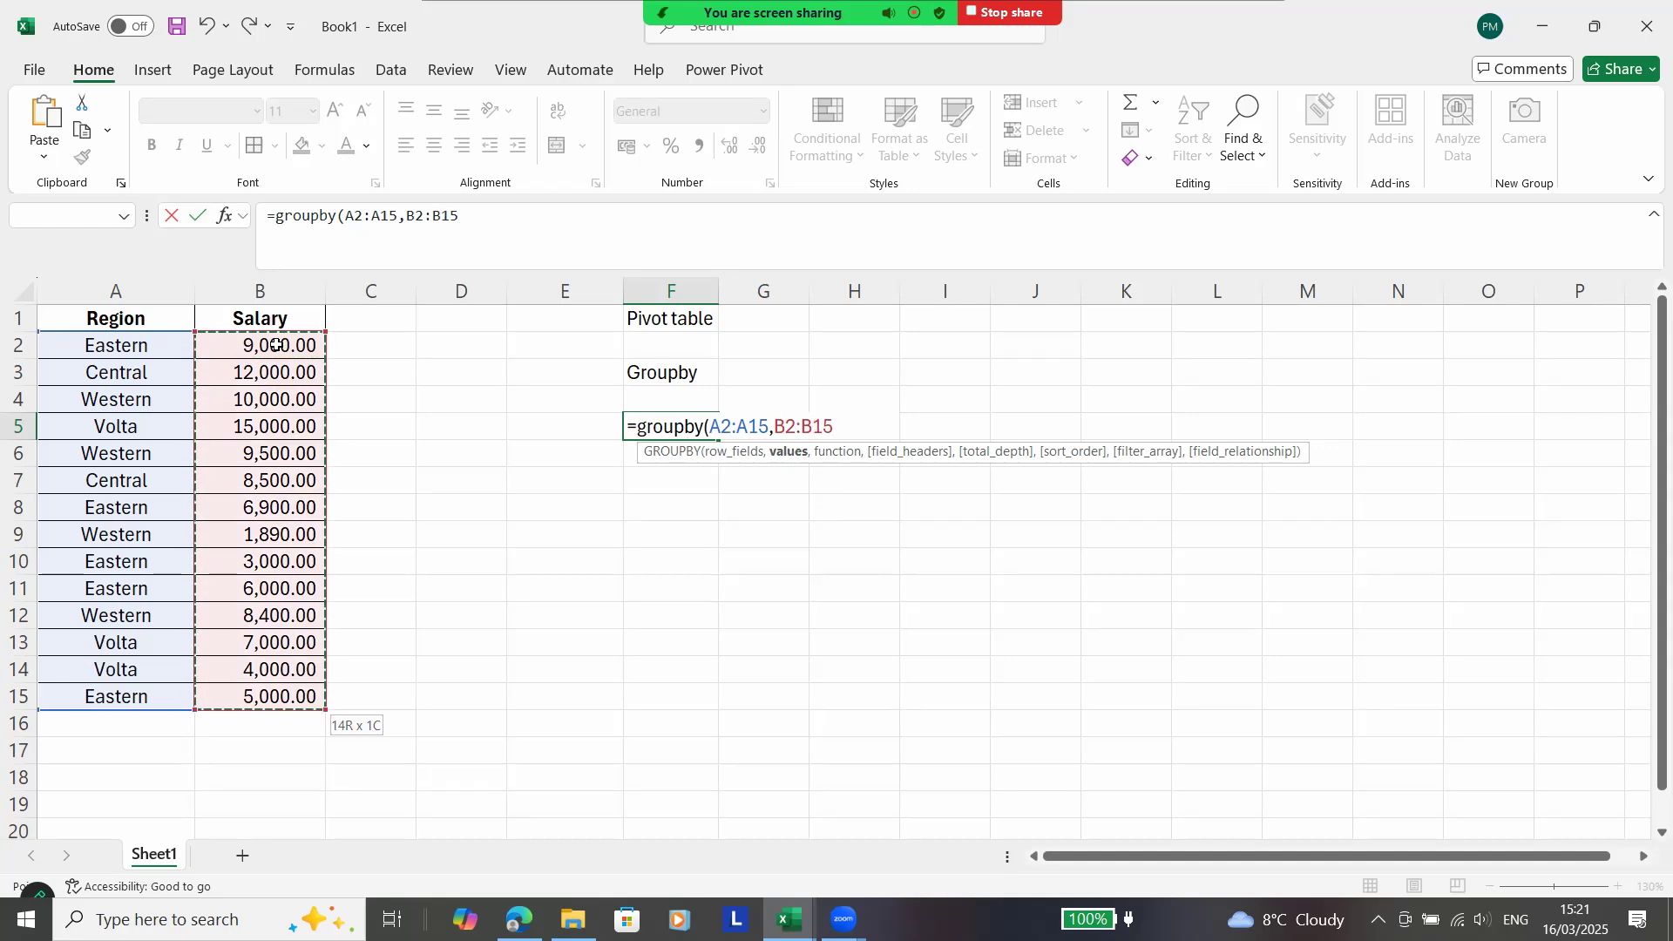
text(,)
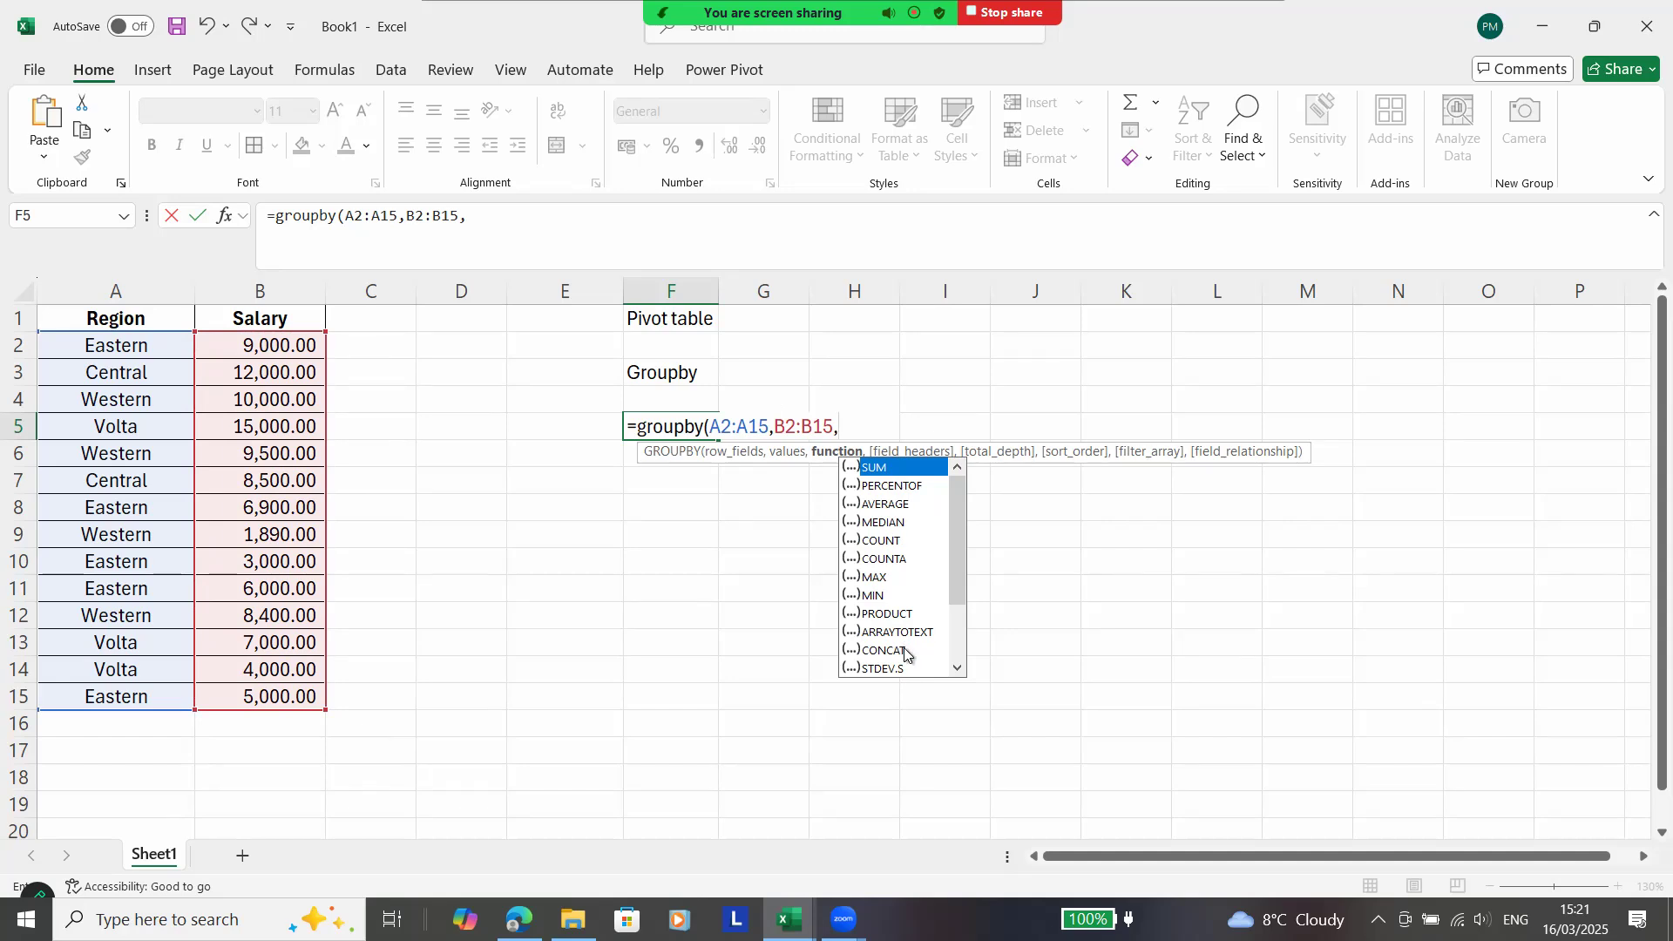
double_click(895, 469)
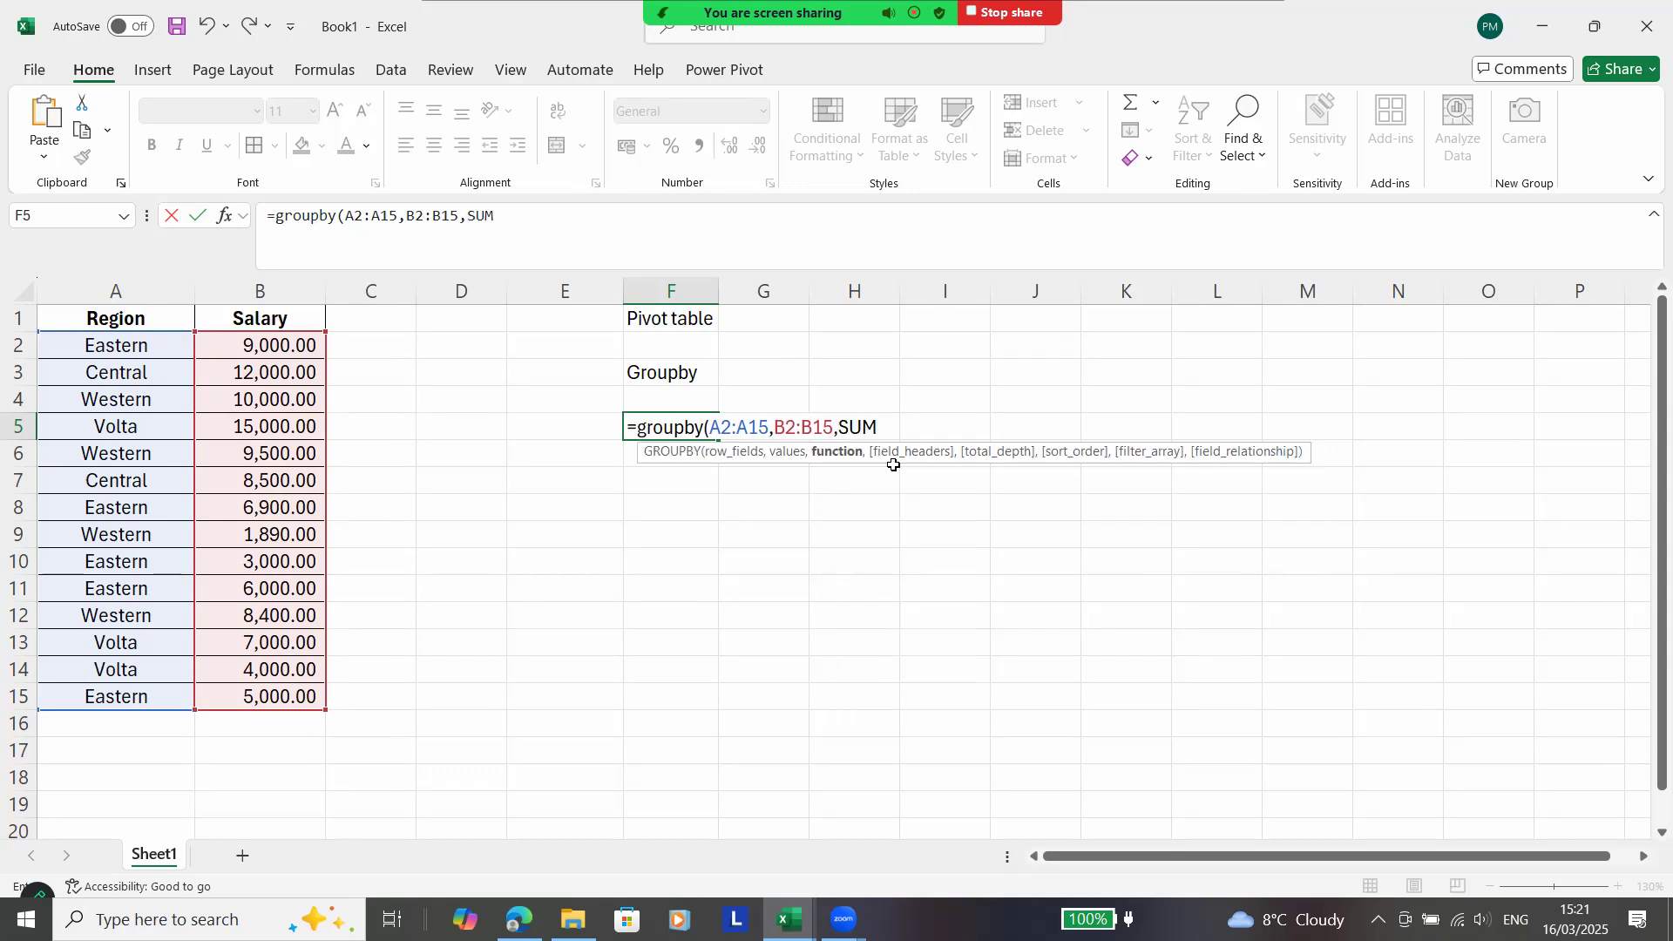
Set the field headers argument to 0 - No and the total depth to 1 - Grand totals in the GROUPBY formula.
text(,)
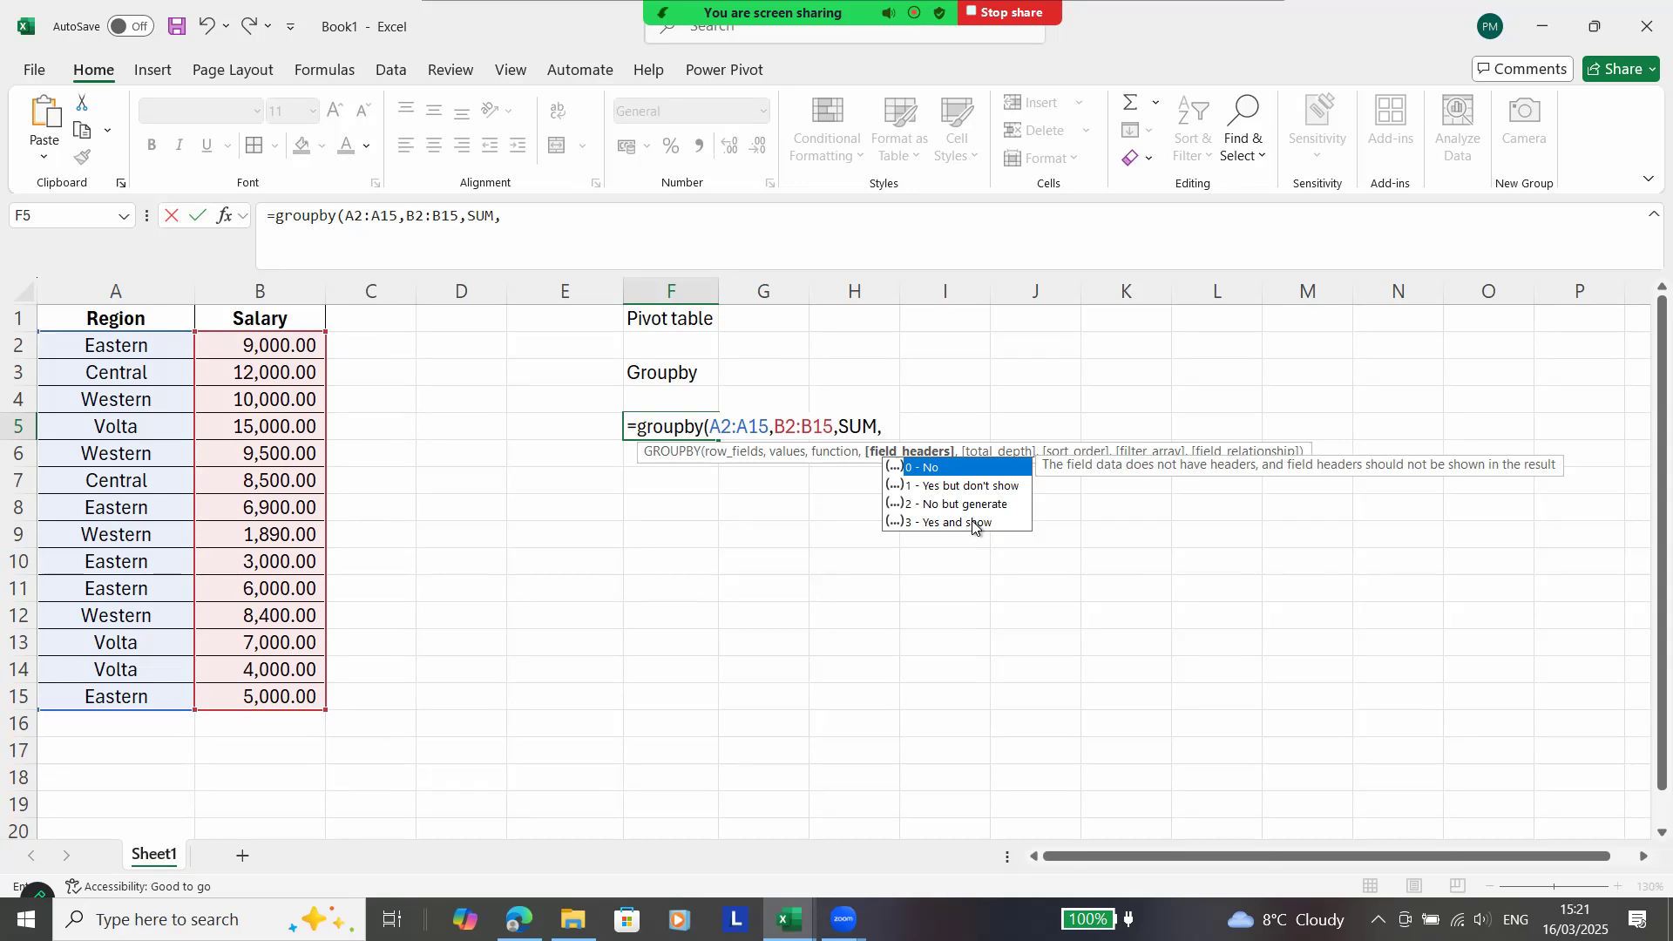
double_click(974, 469)
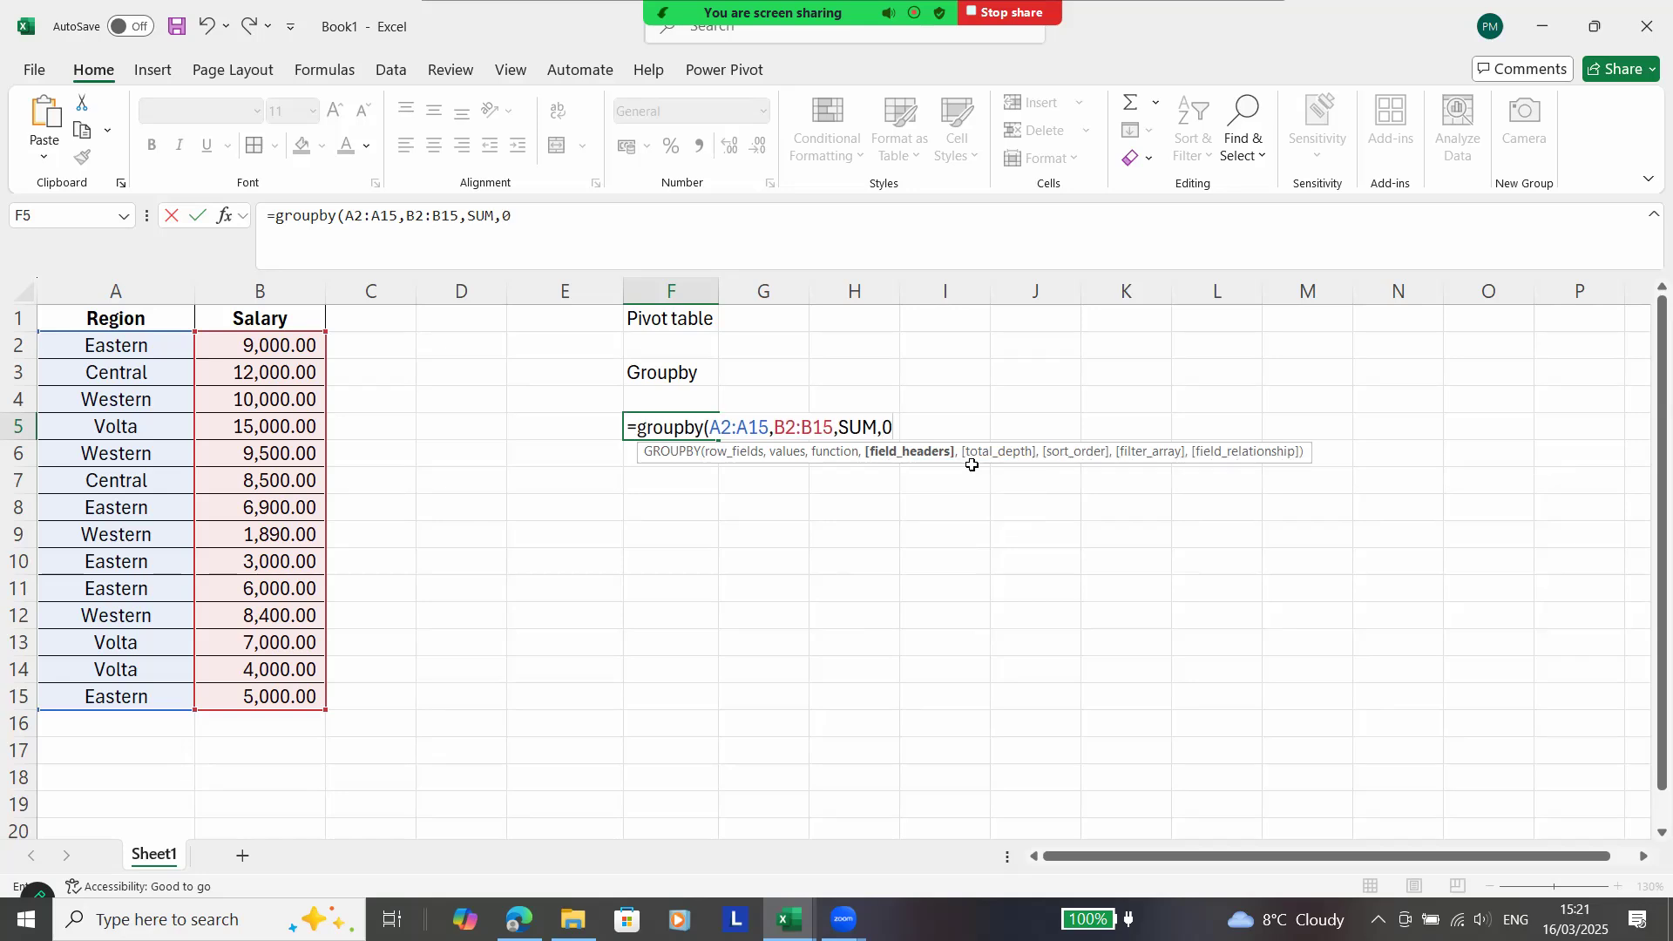
text(,)
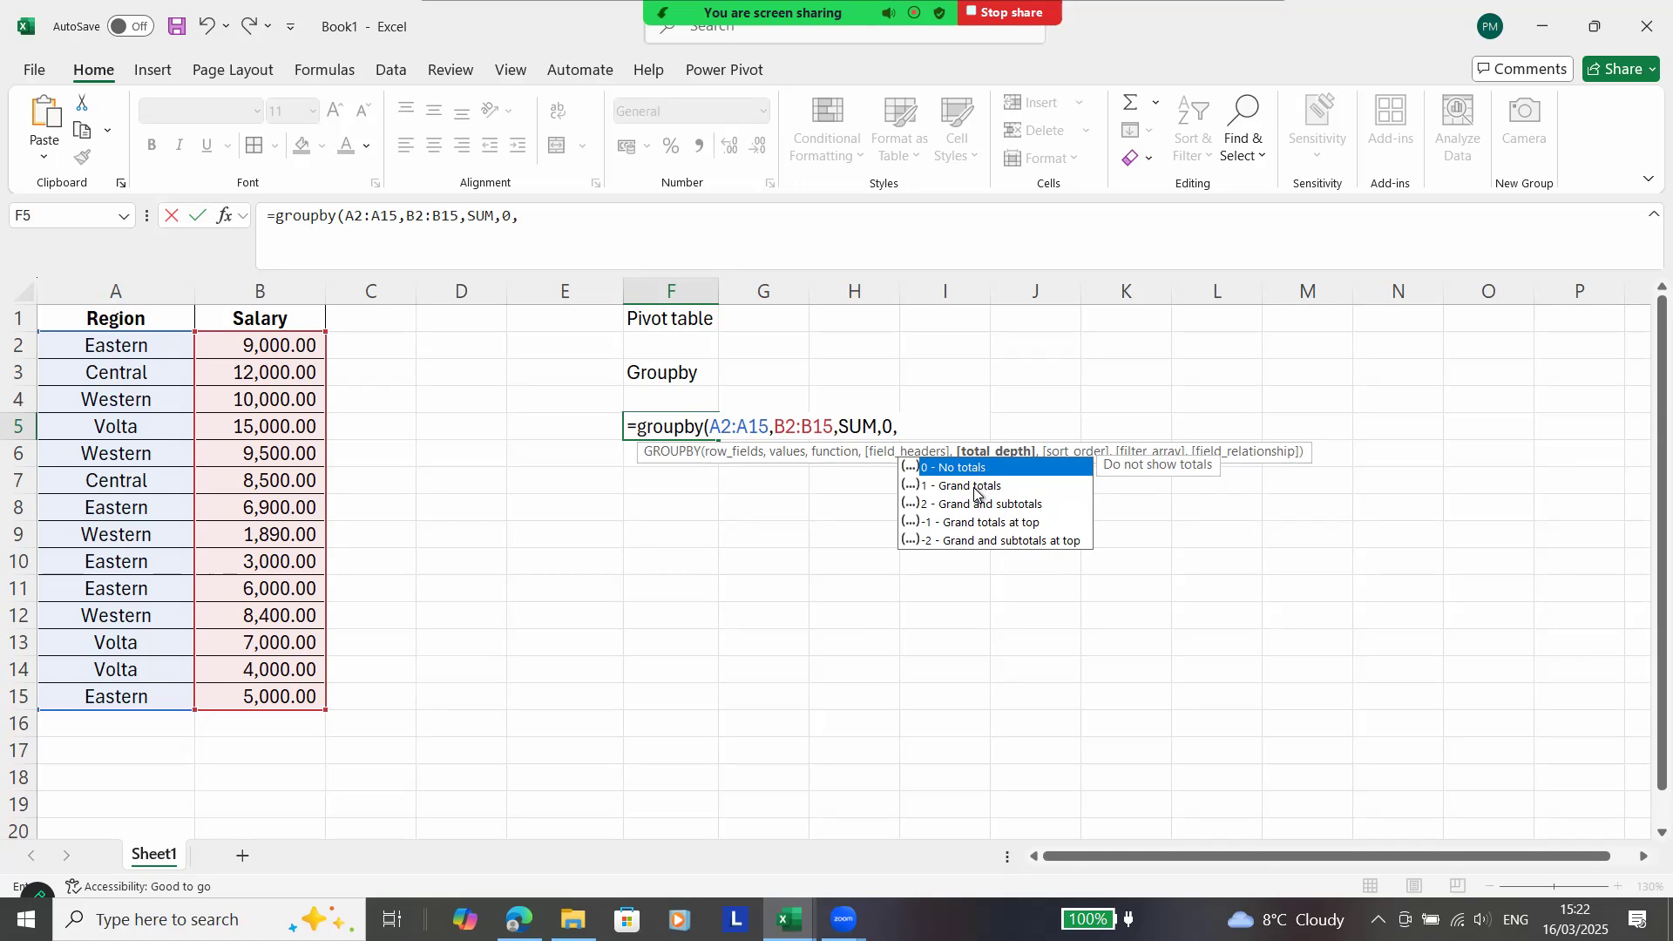
double_click(974, 486)
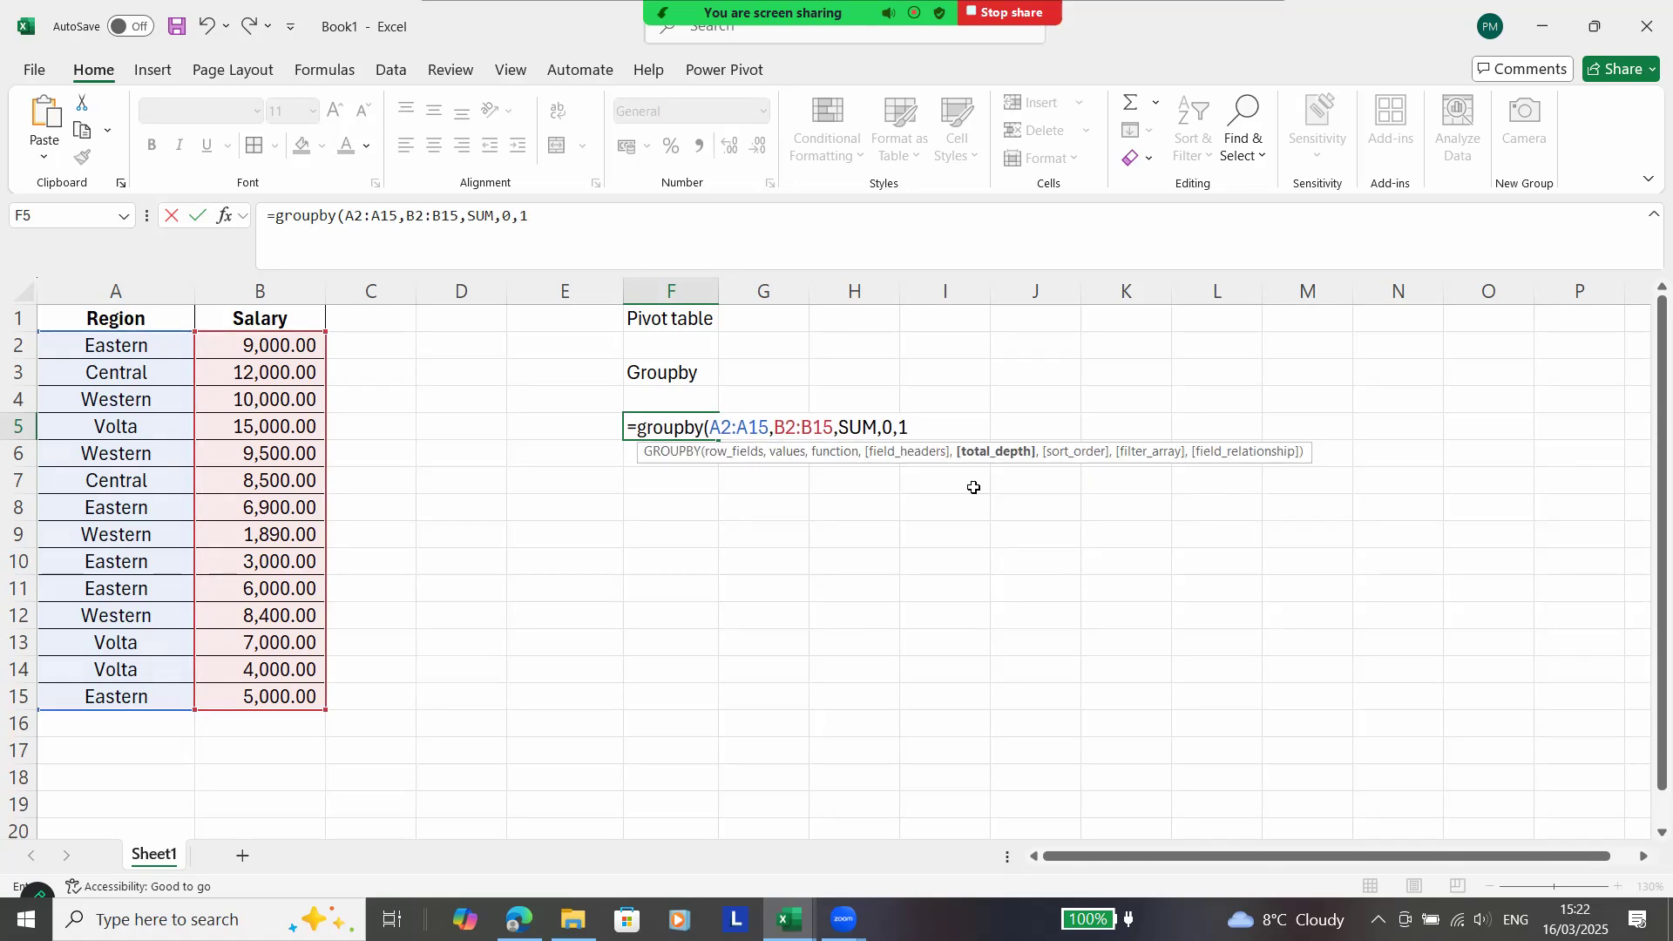
Set the sort order argument to 1, close the GROUPBY formula's bracket and enter it in F5.
text(,)
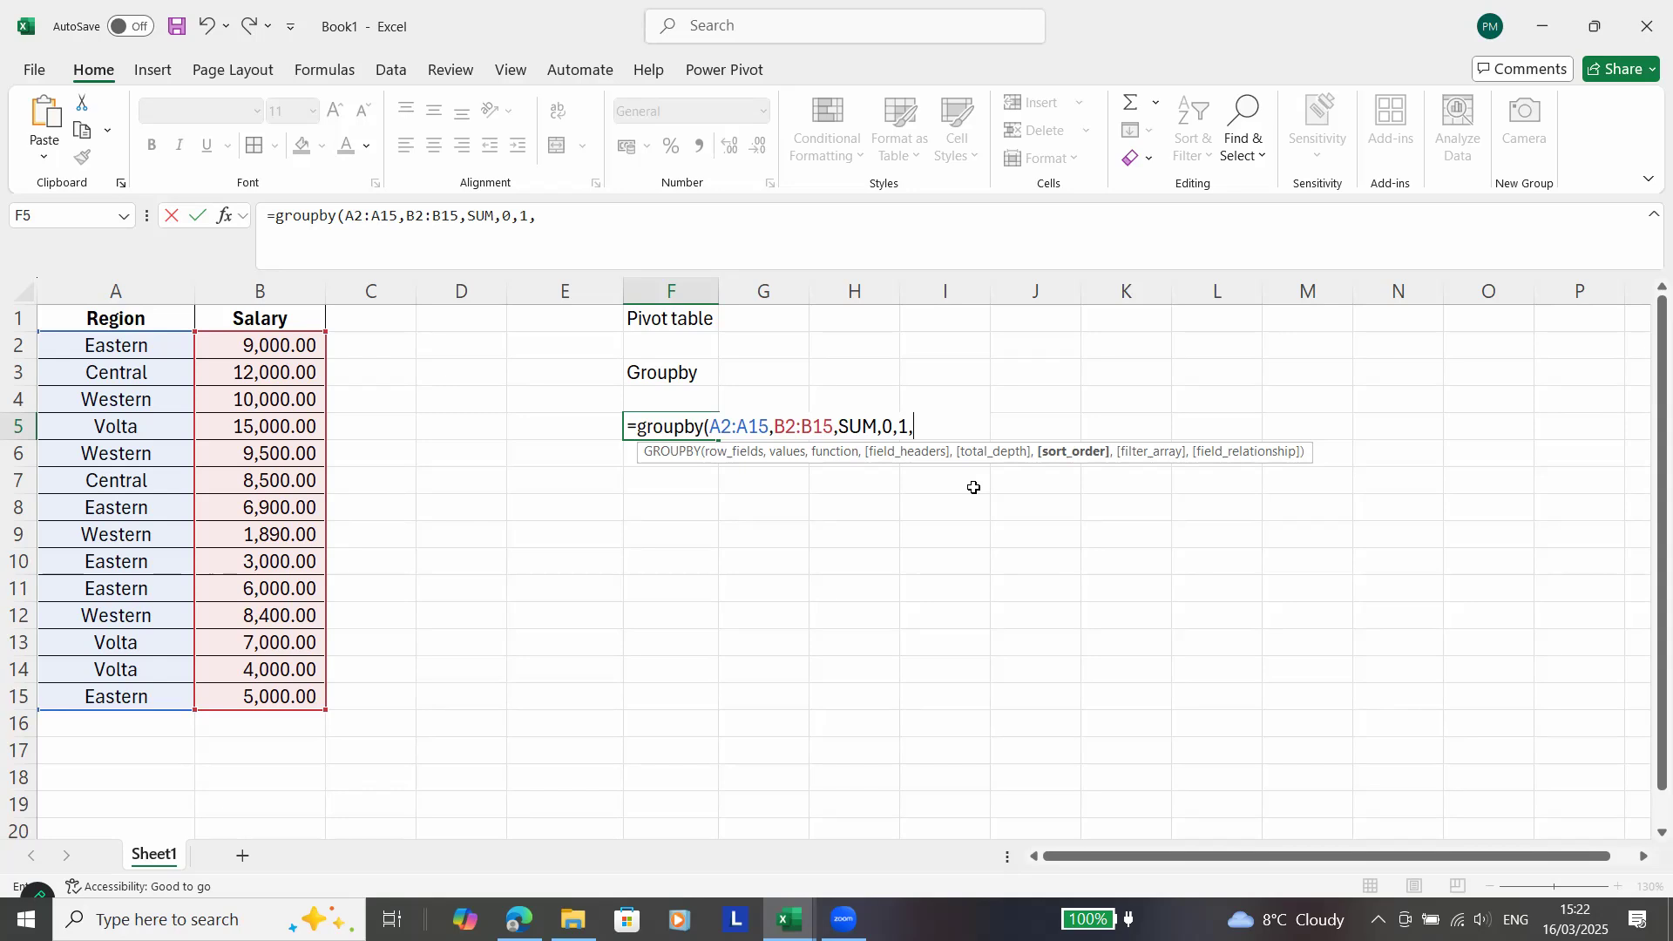
text(1,)
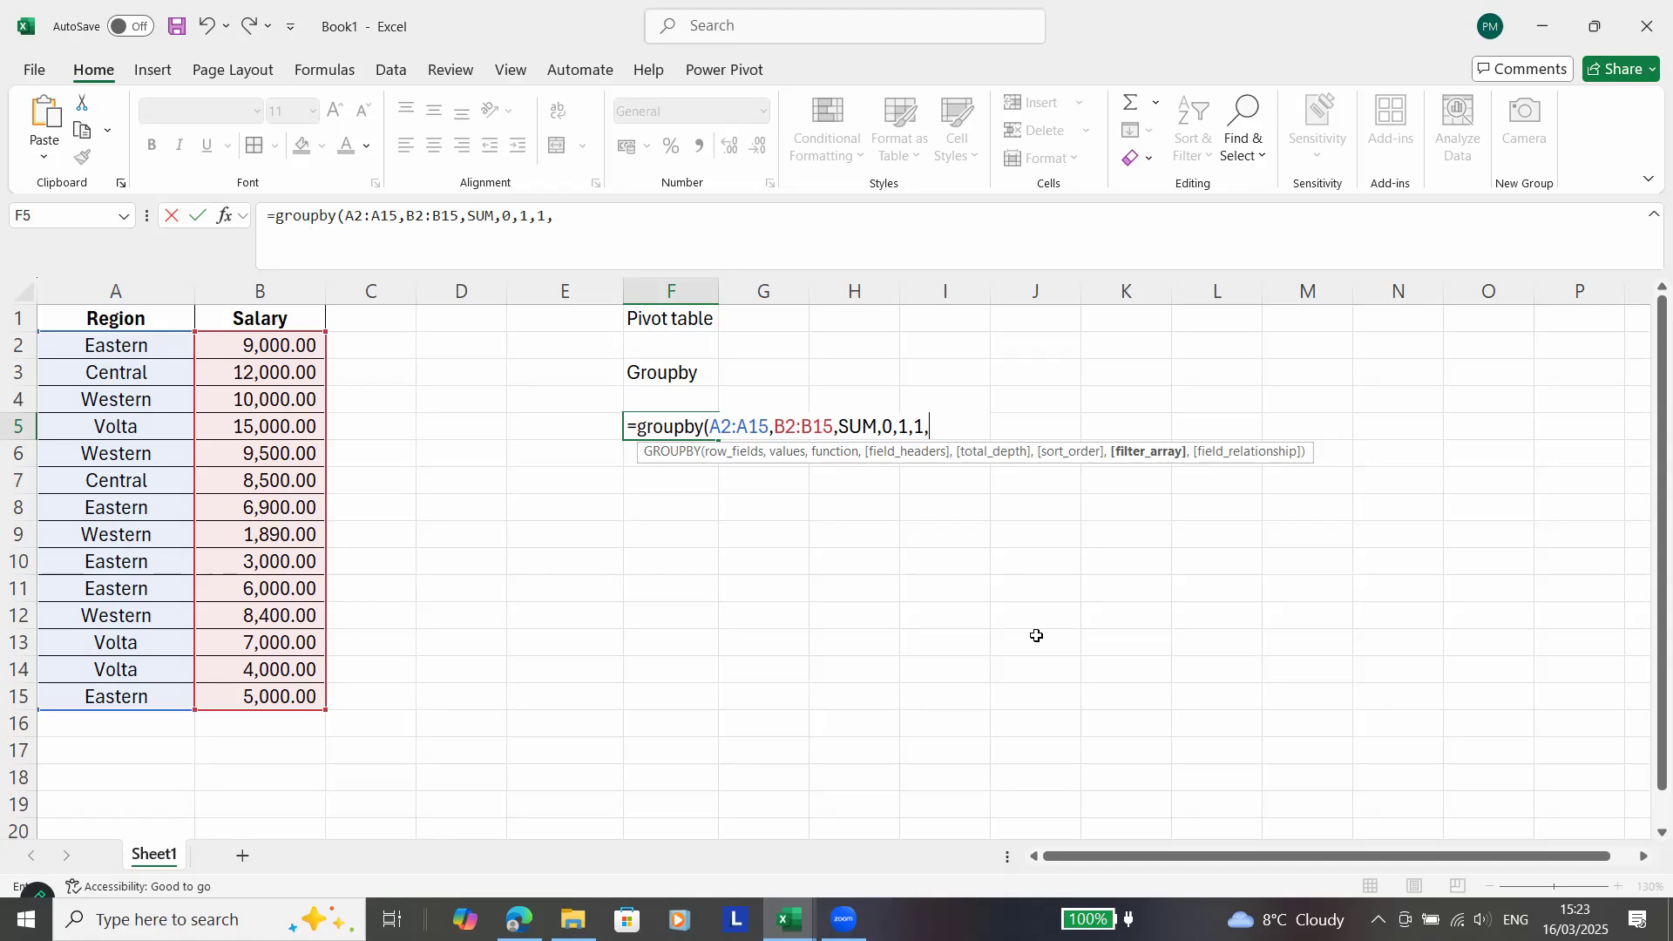
key(BackSpace)
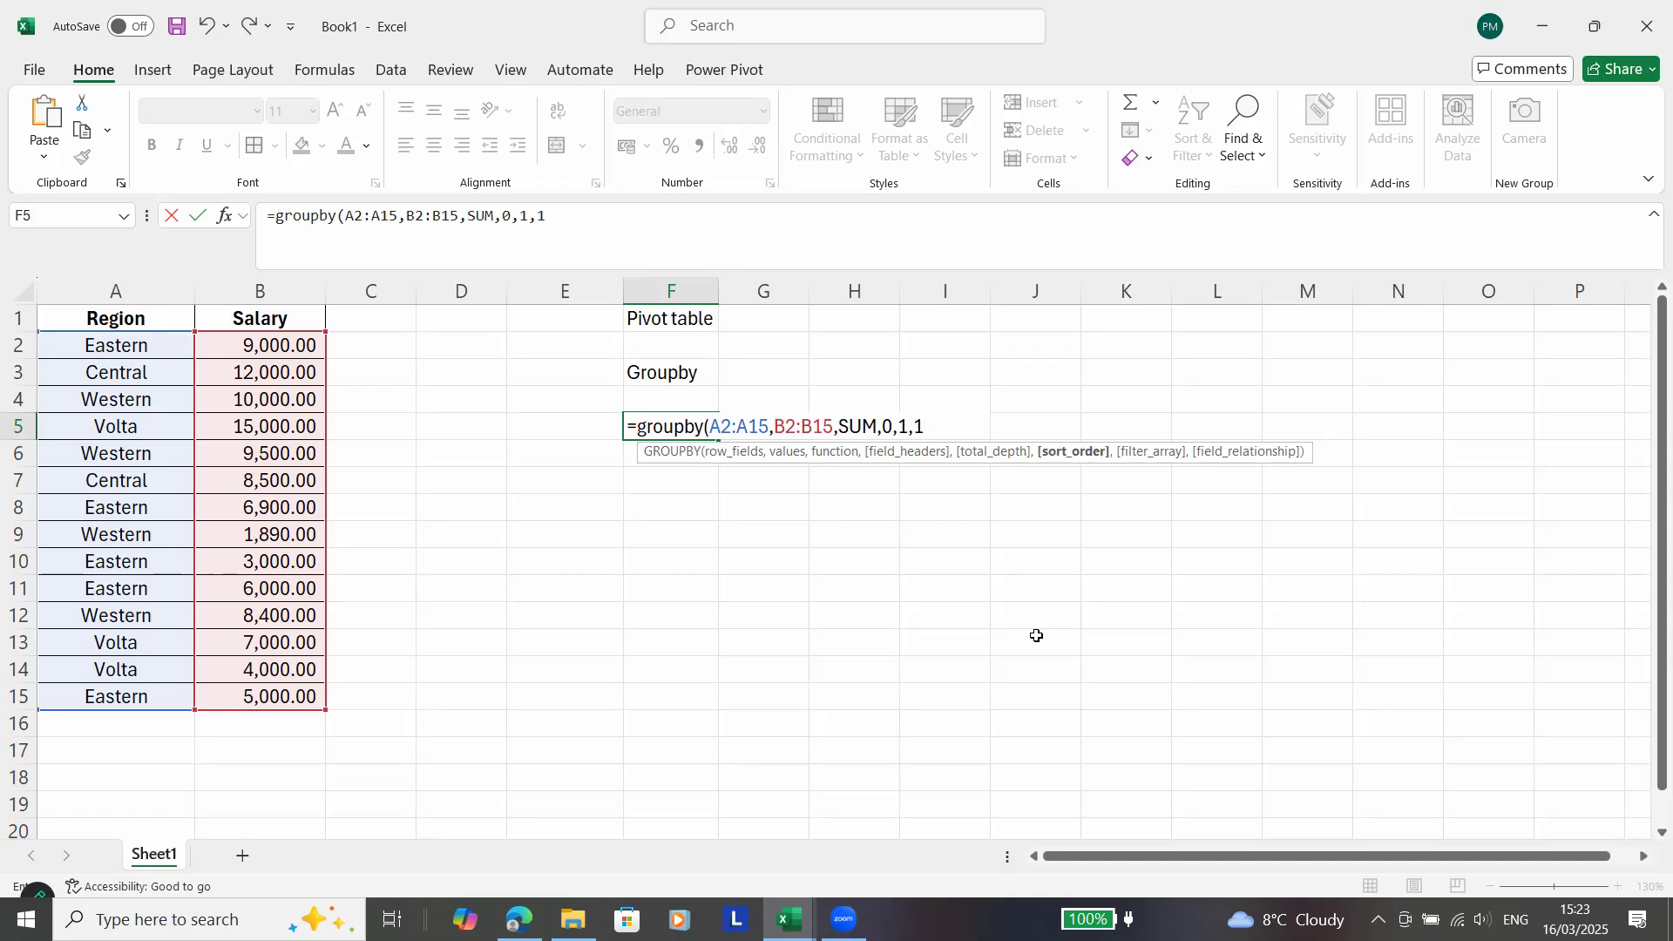
text())
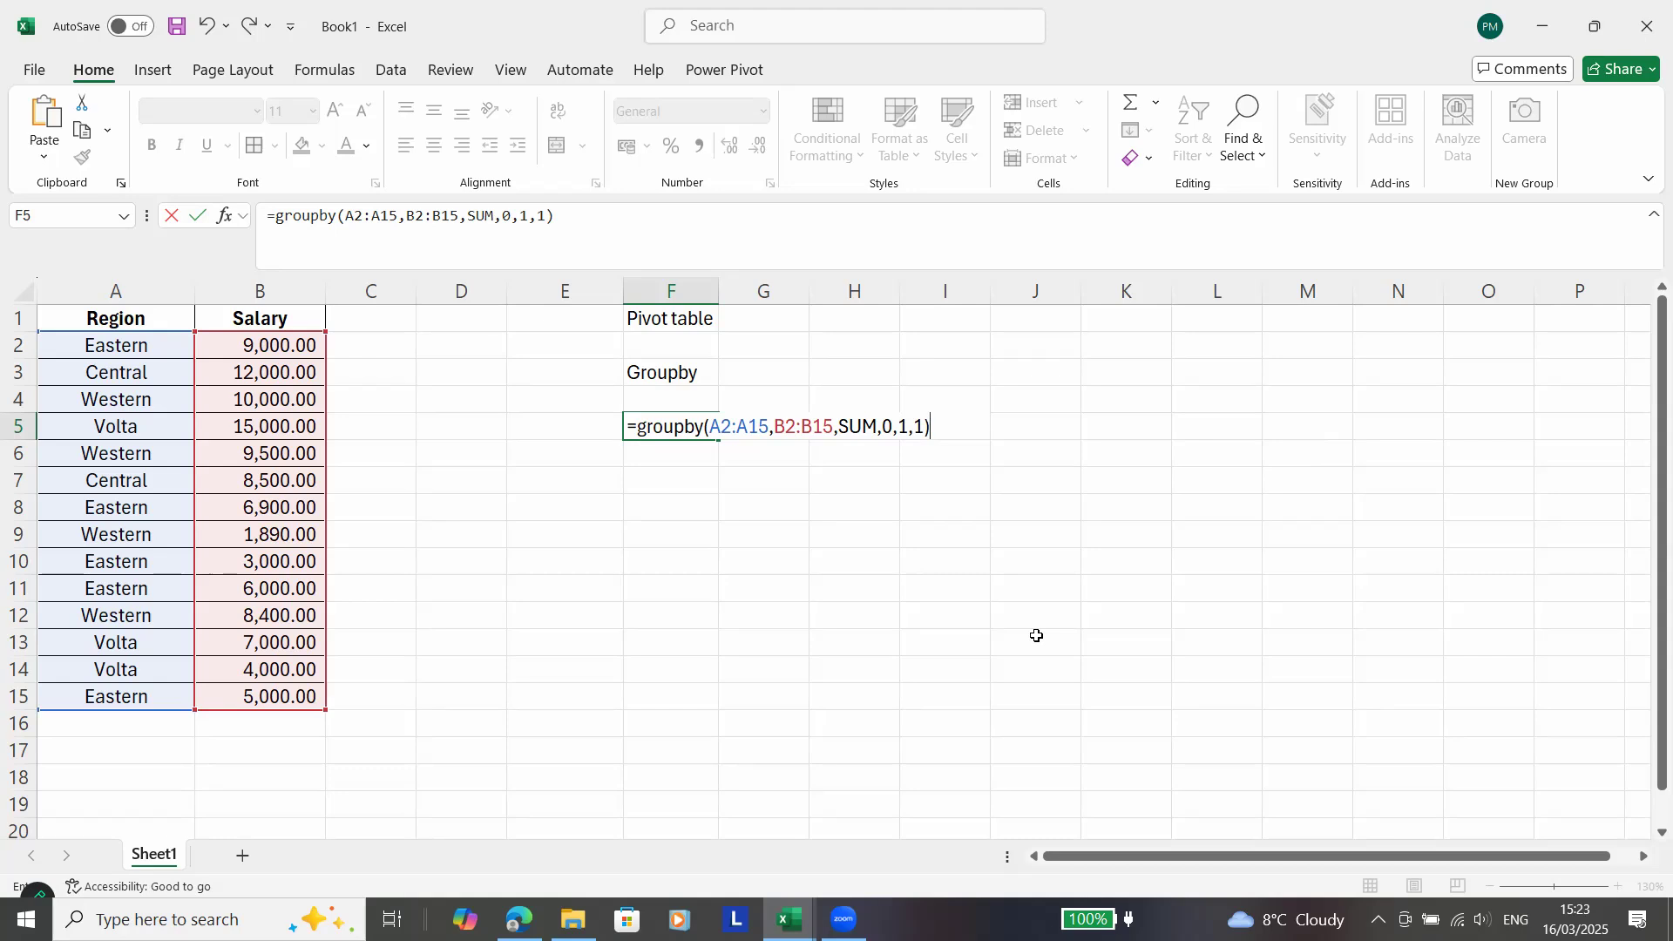
key(Return)
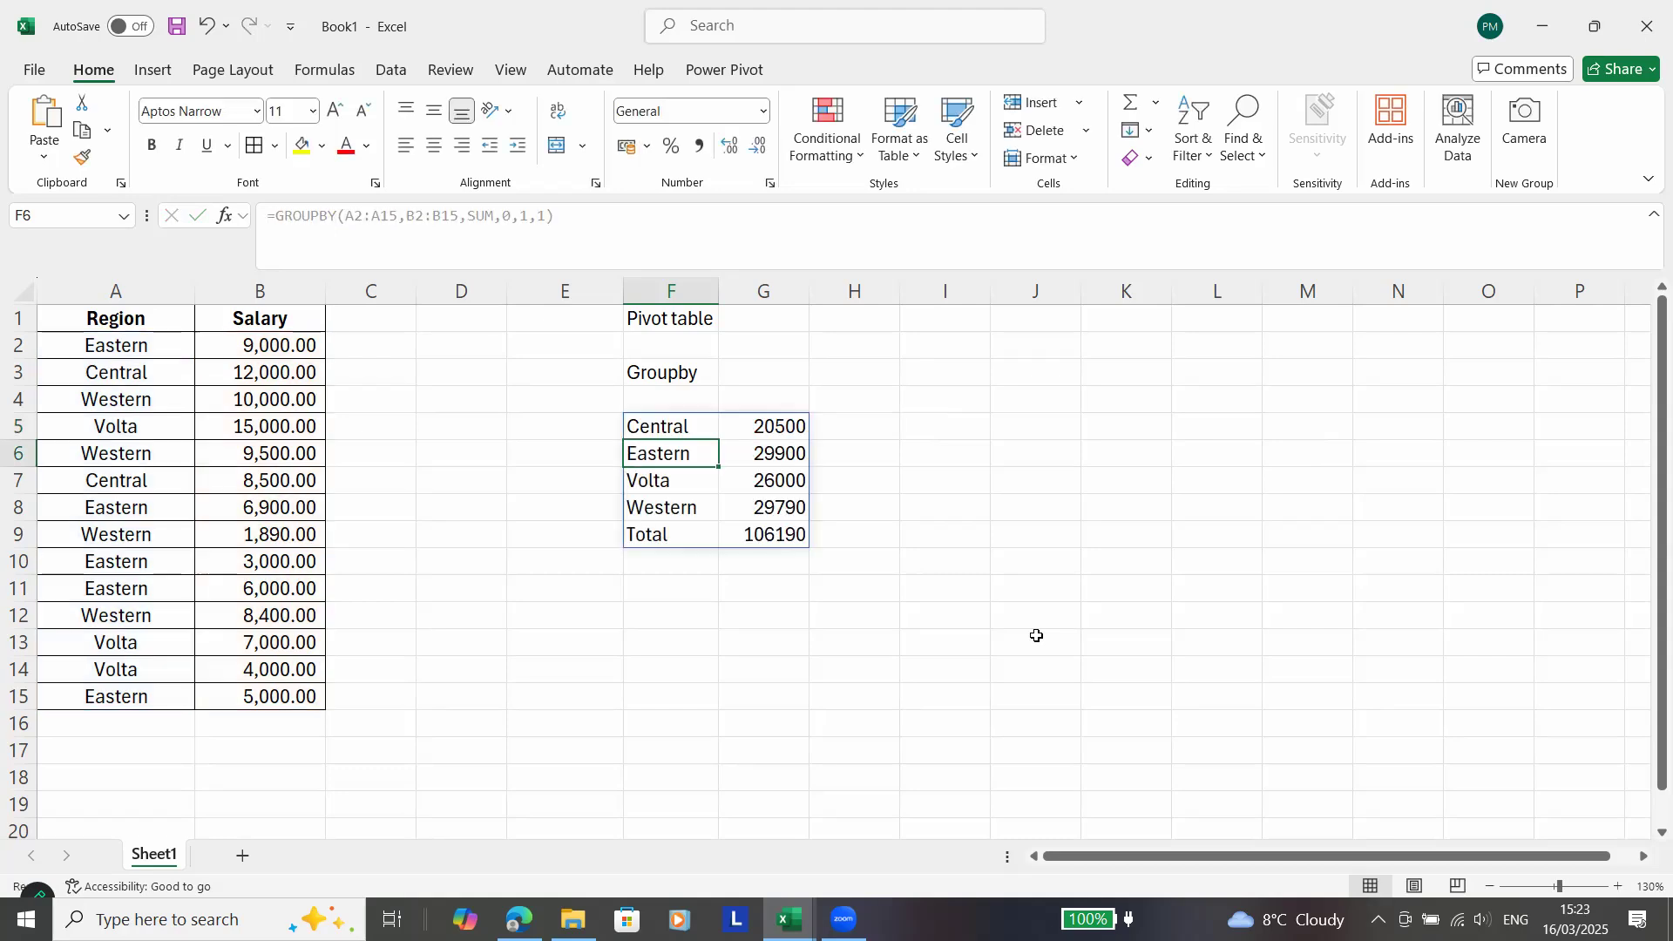
Apply comma number style to the GROUPBY salary totals in G5:G9.
click(754, 426)
drag(757, 472, 762, 532)
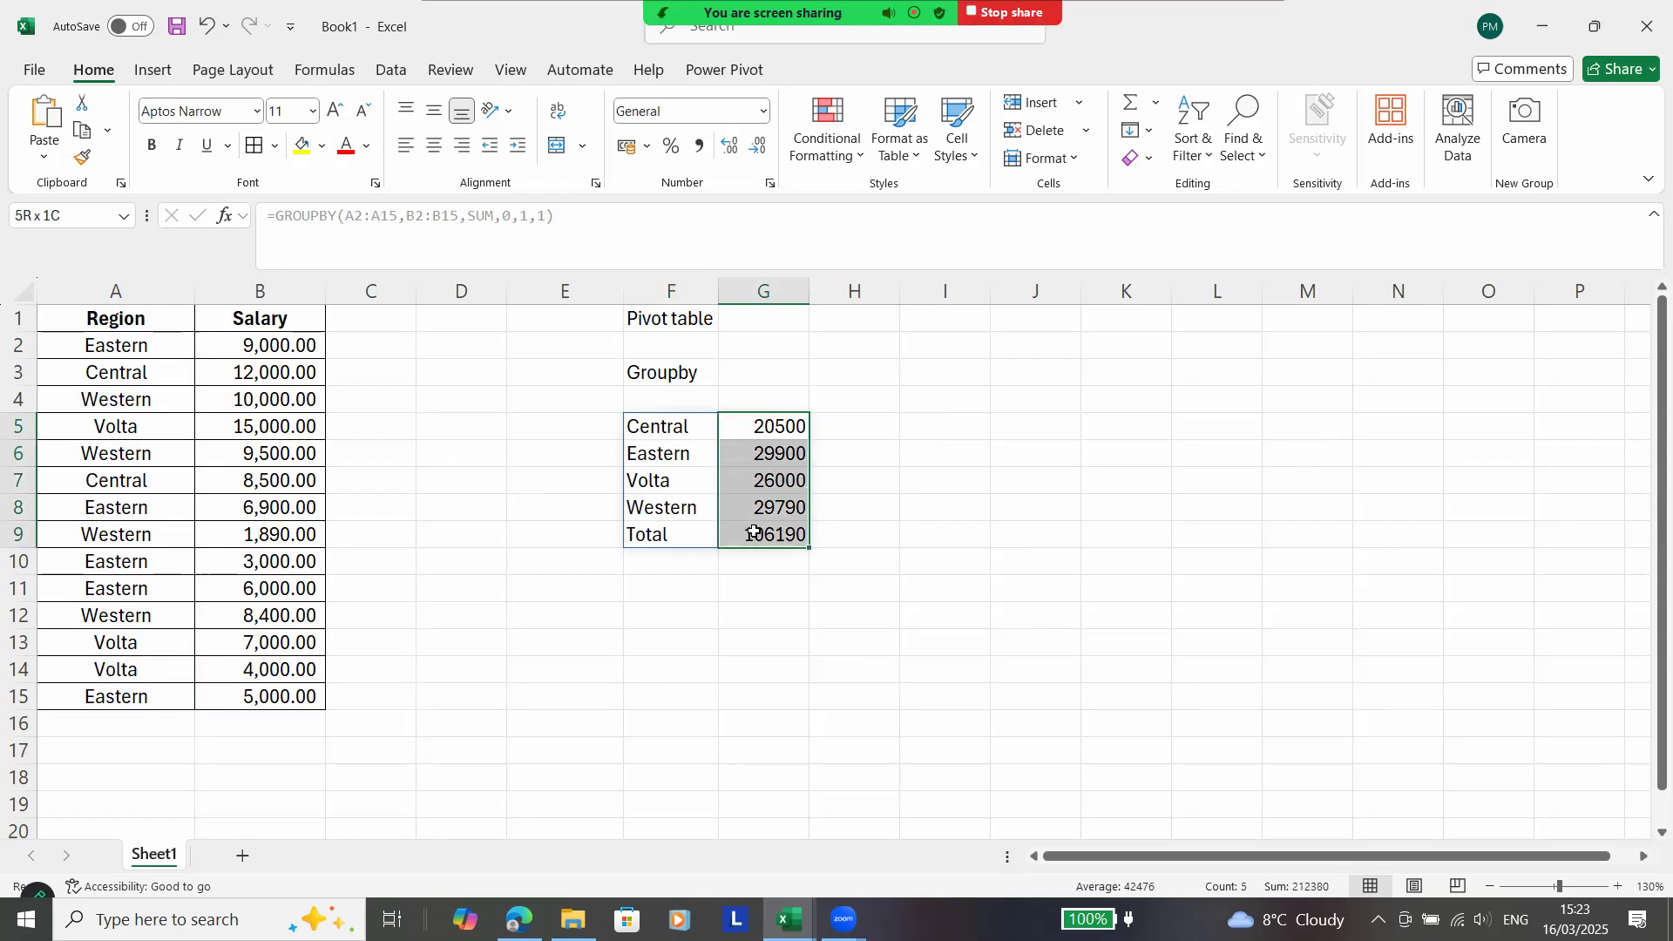
click(697, 150)
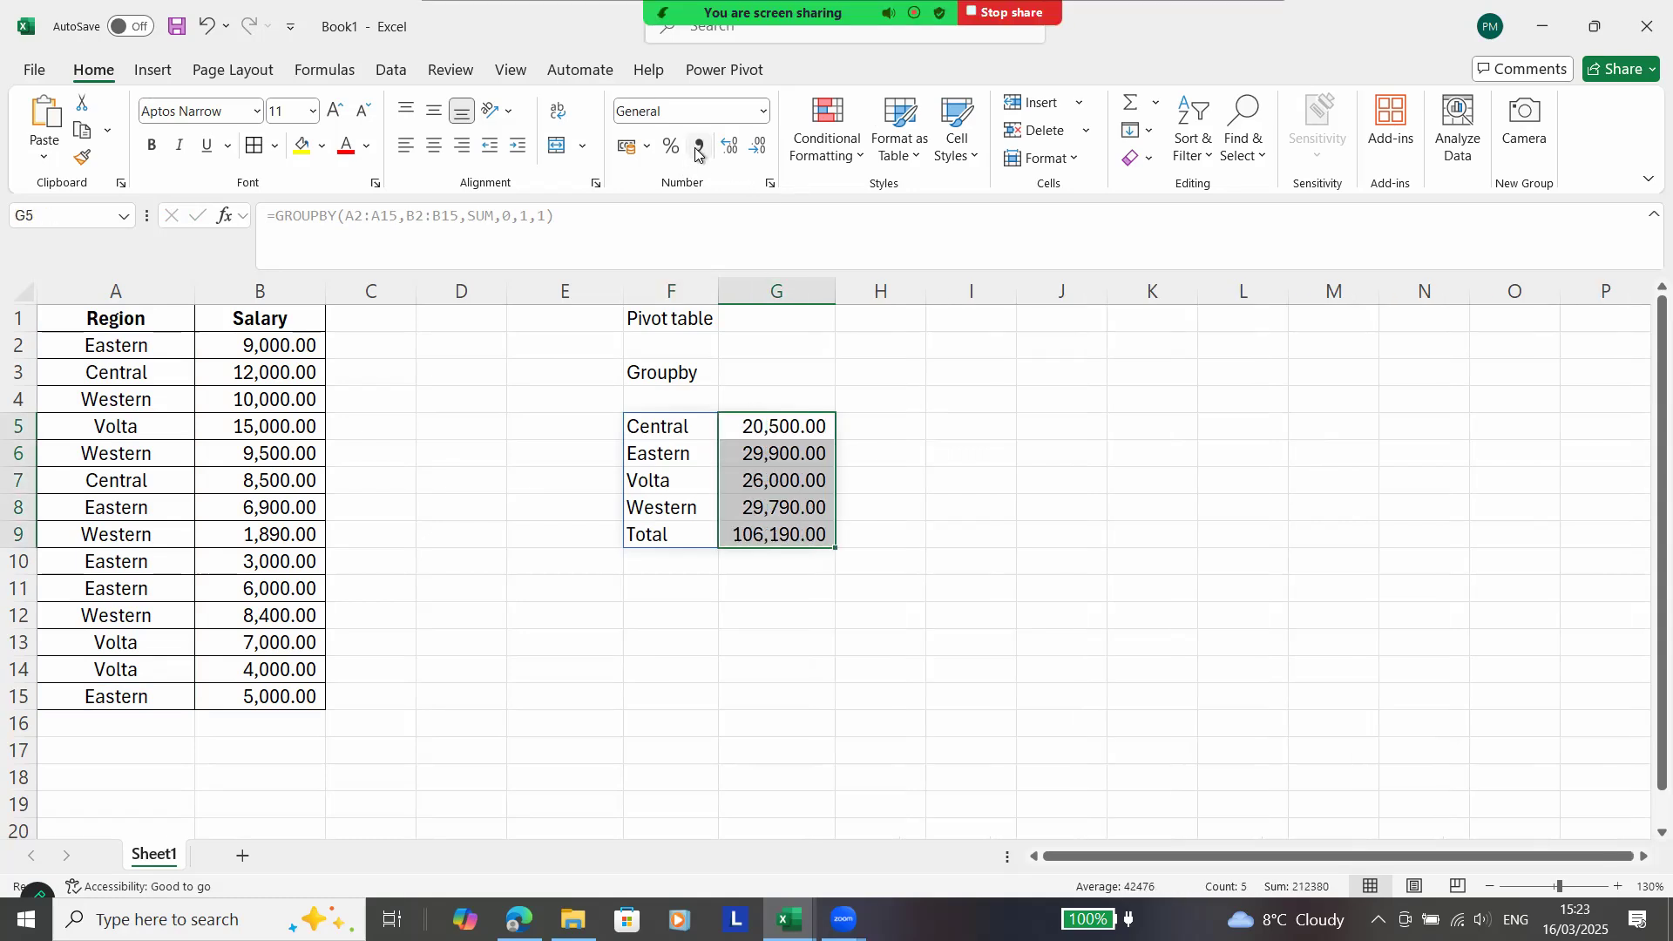
click(877, 446)
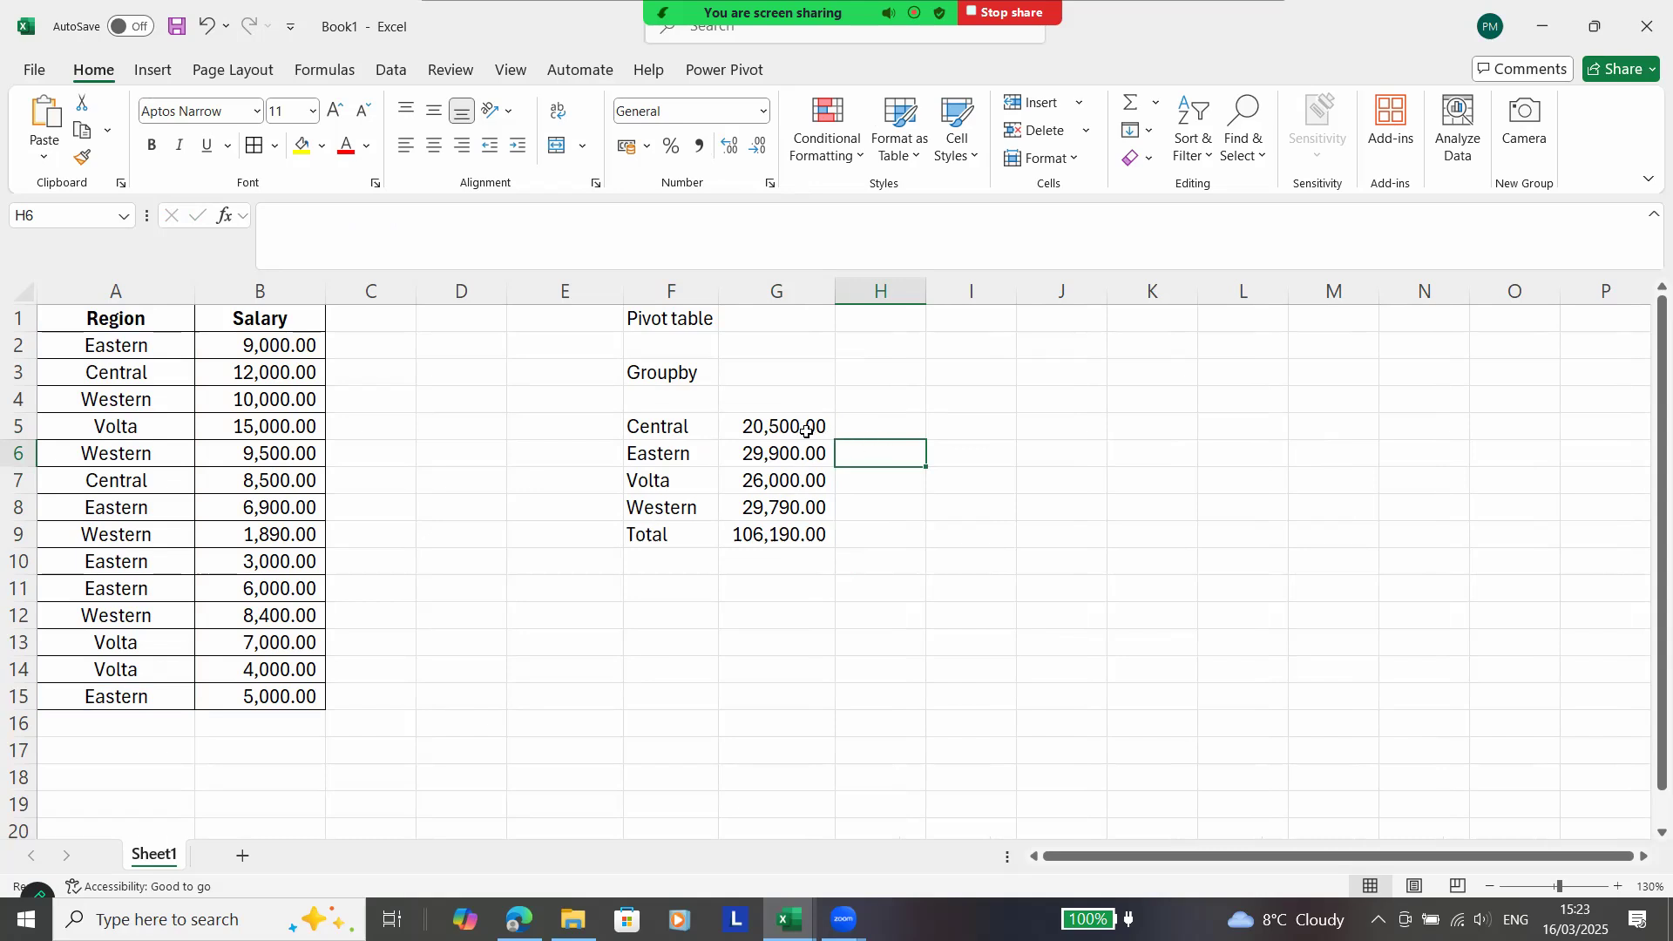
Review the salary values in B2:B15 against the GROUPBY totals.
click(260, 380)
click(261, 398)
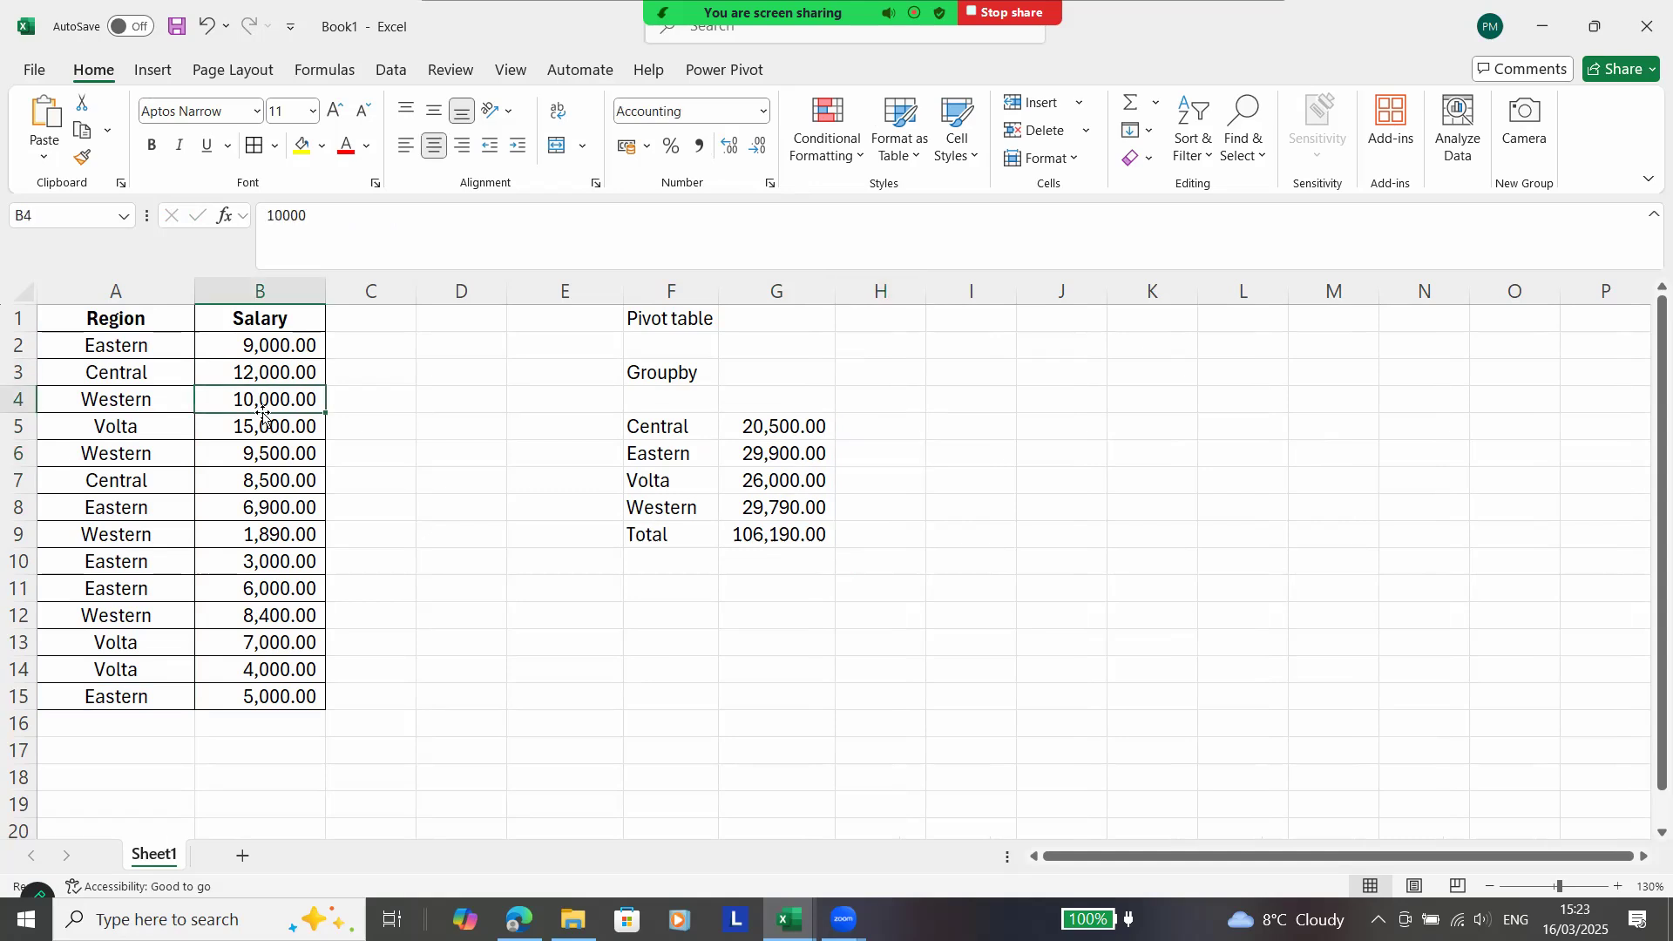
click(263, 428)
click(264, 452)
click(265, 477)
click(267, 506)
click(271, 546)
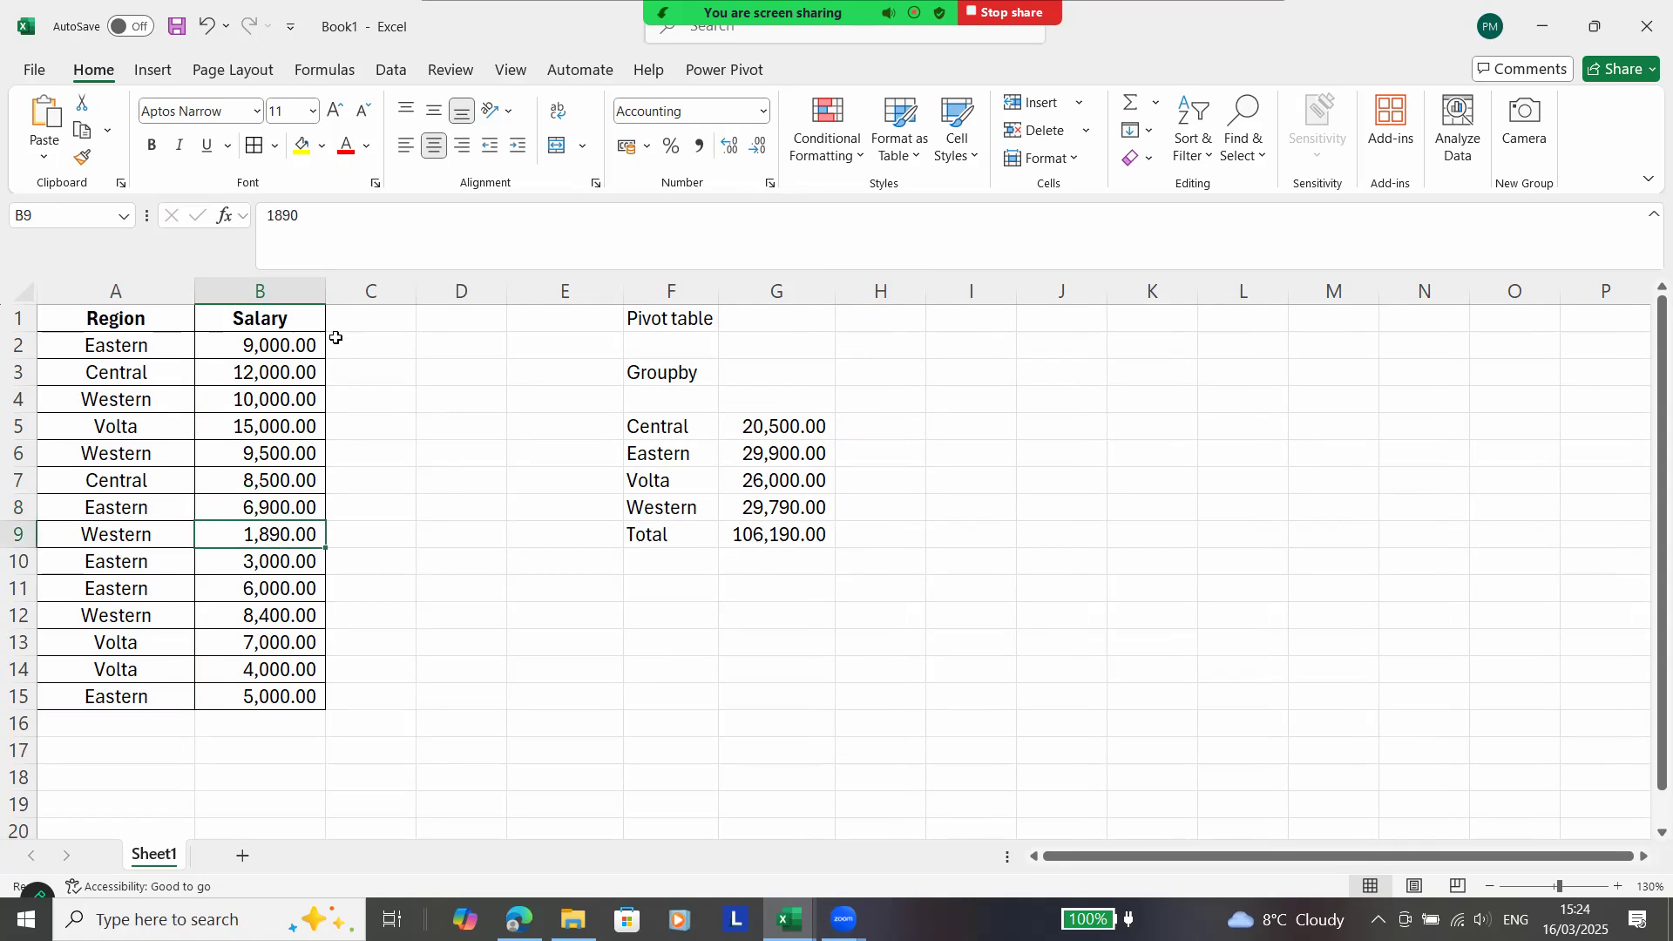
drag(312, 346, 299, 697)
click(783, 461)
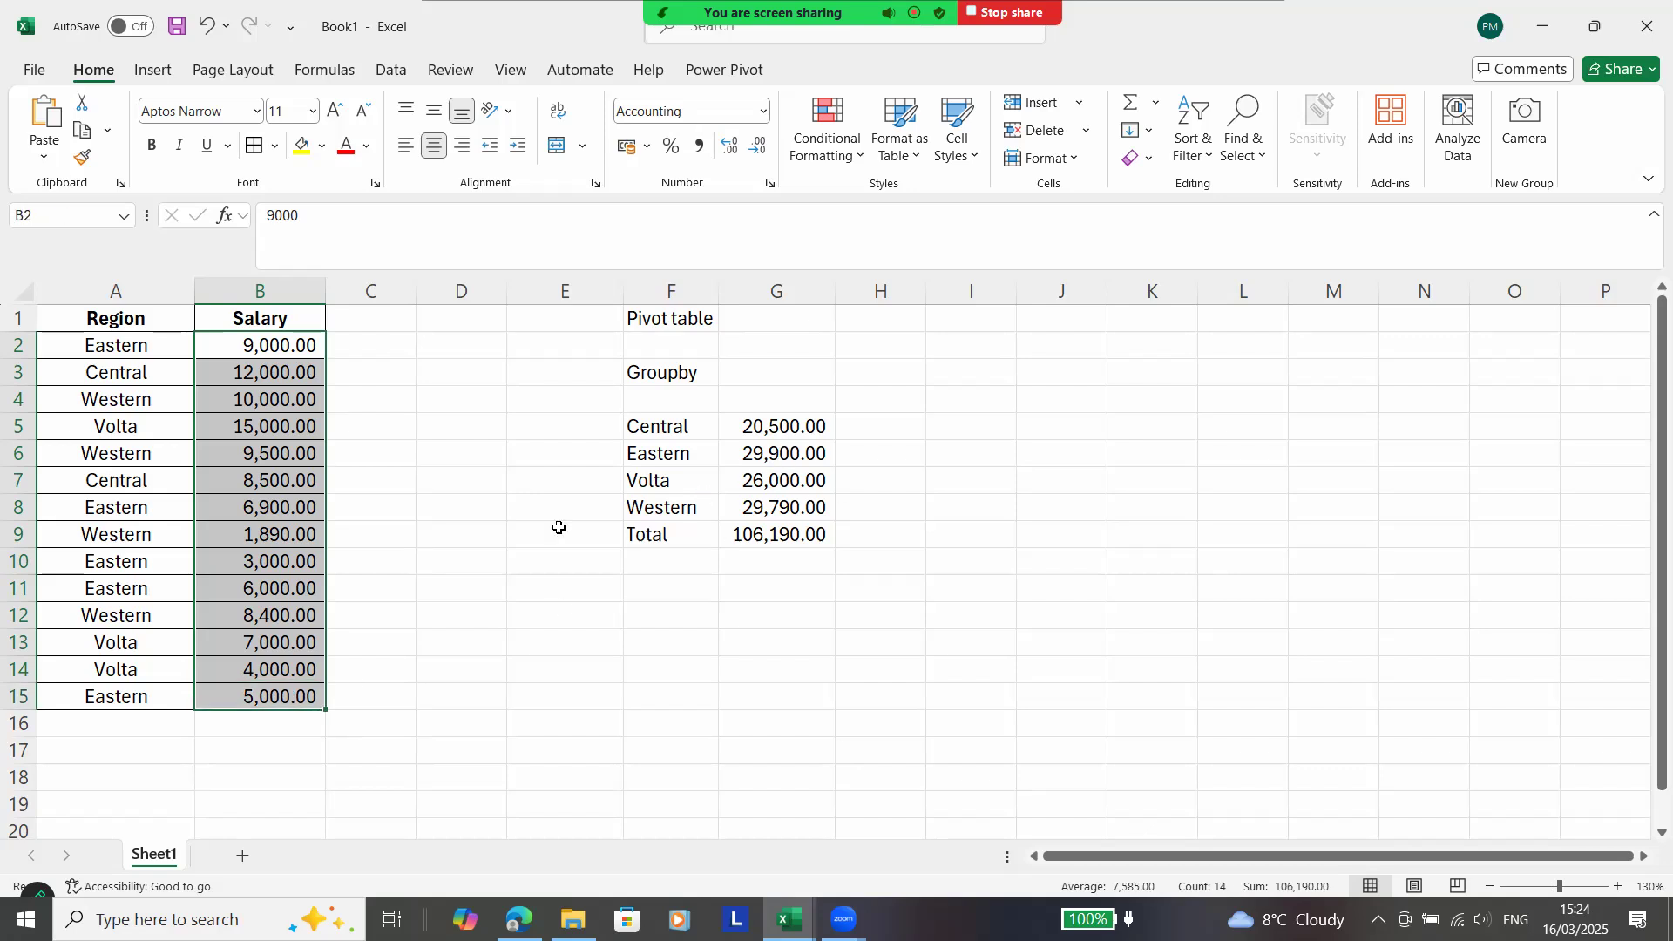
Change the Volta salary in B5 to 20000.
click(281, 432)
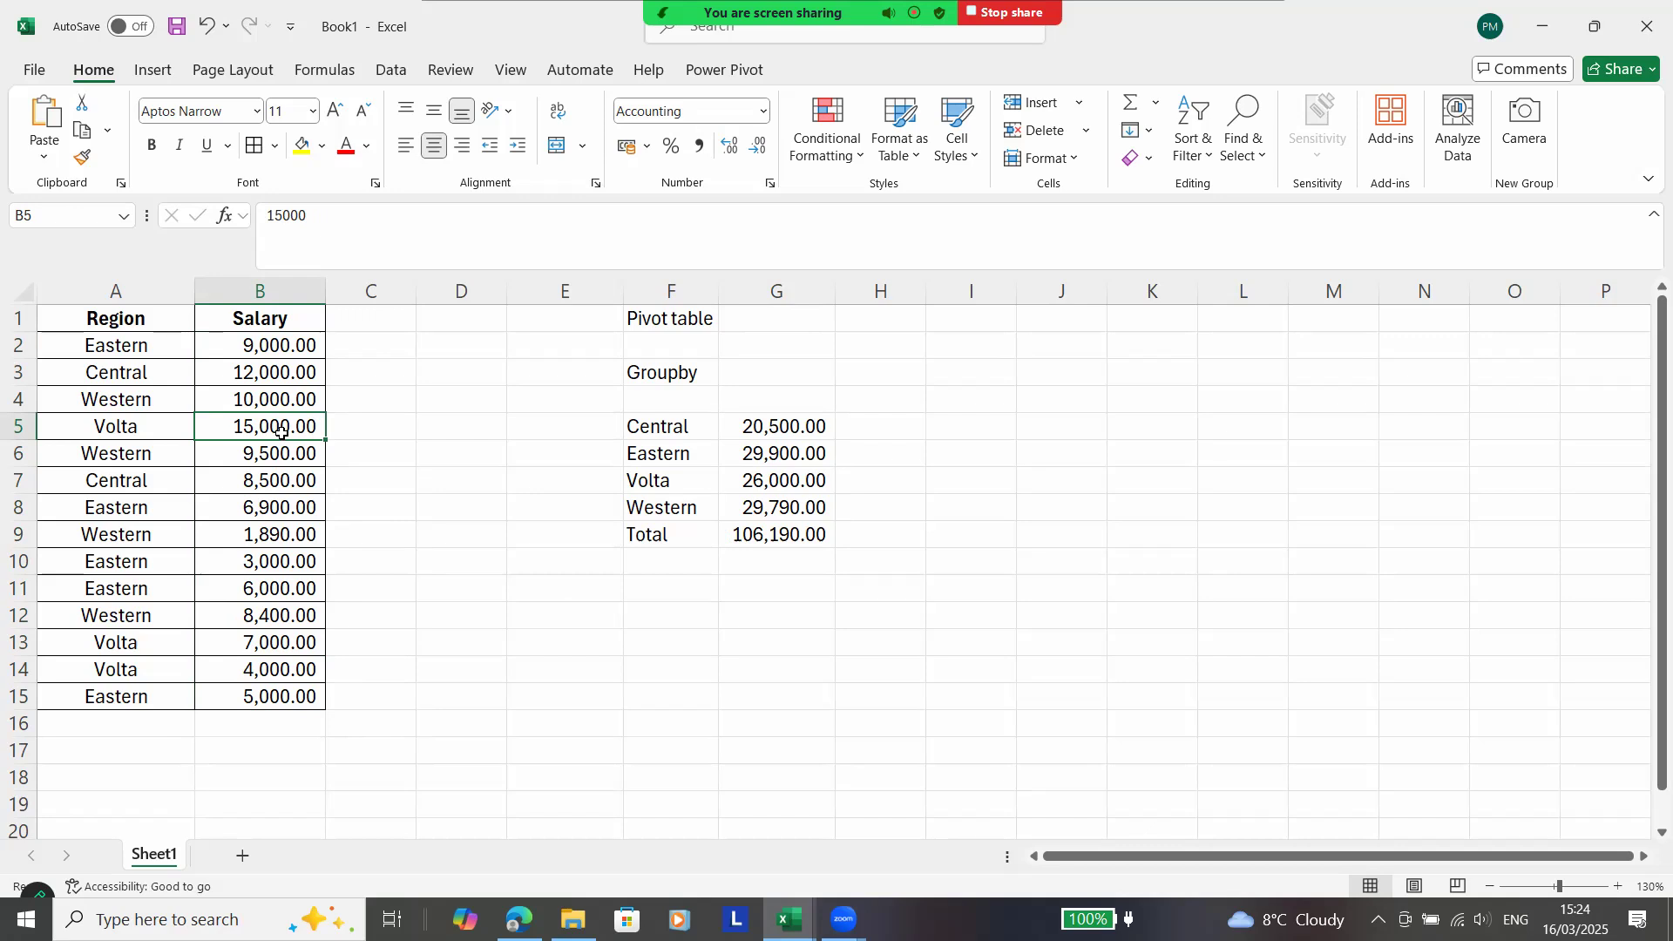
text(20000)
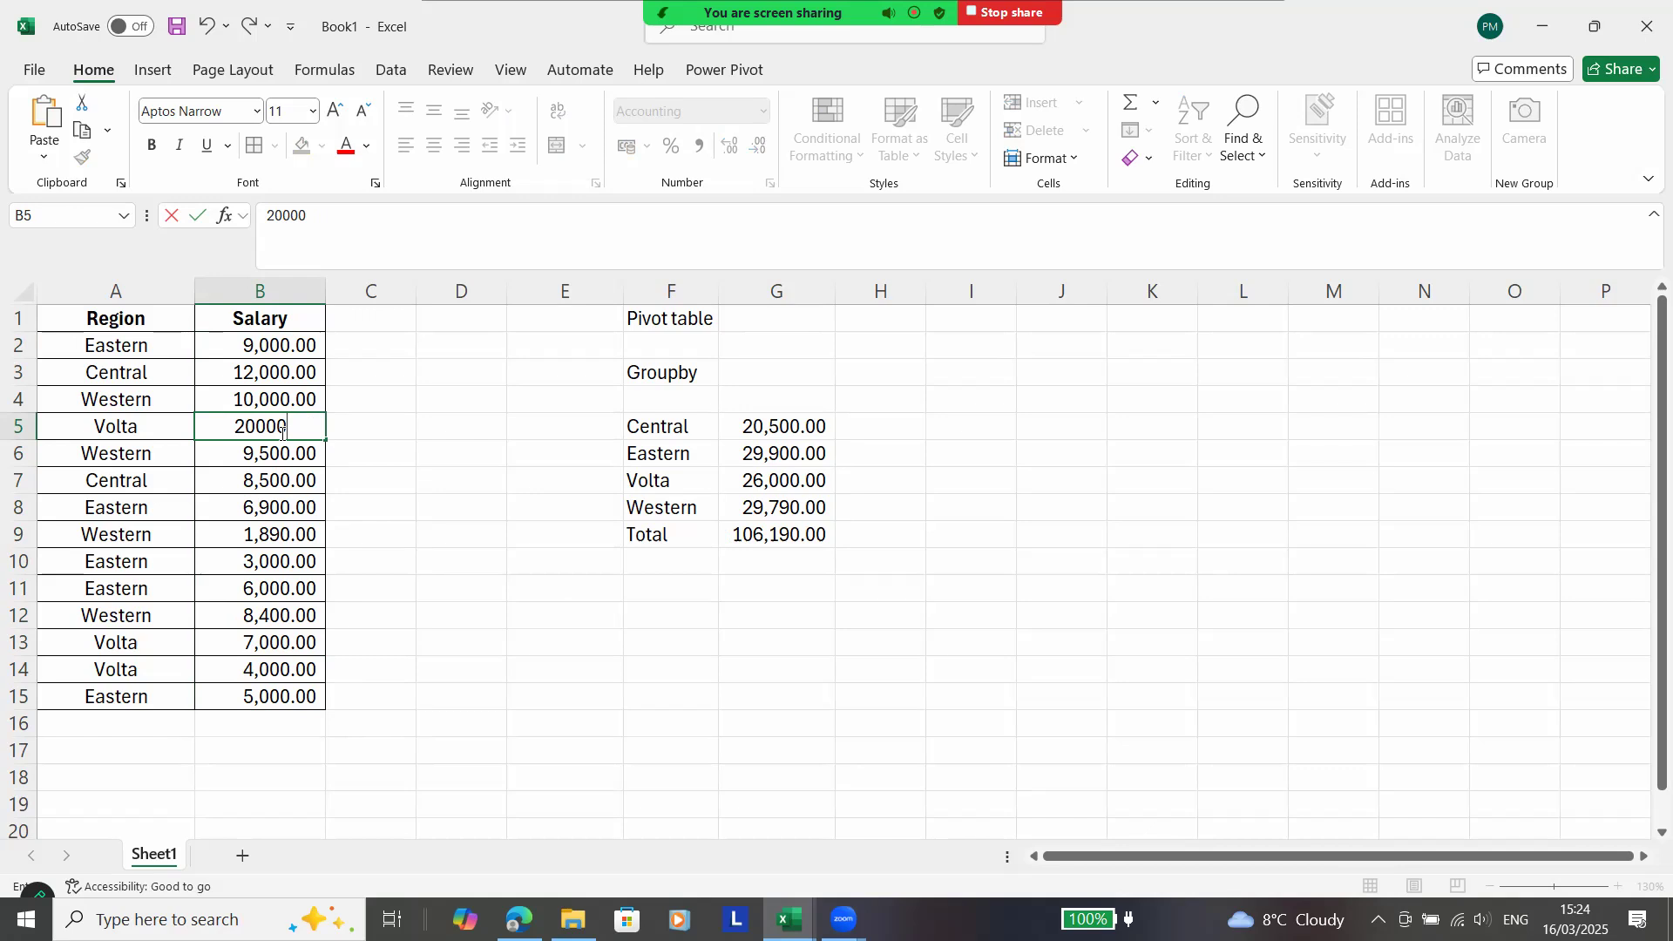
key(Return)
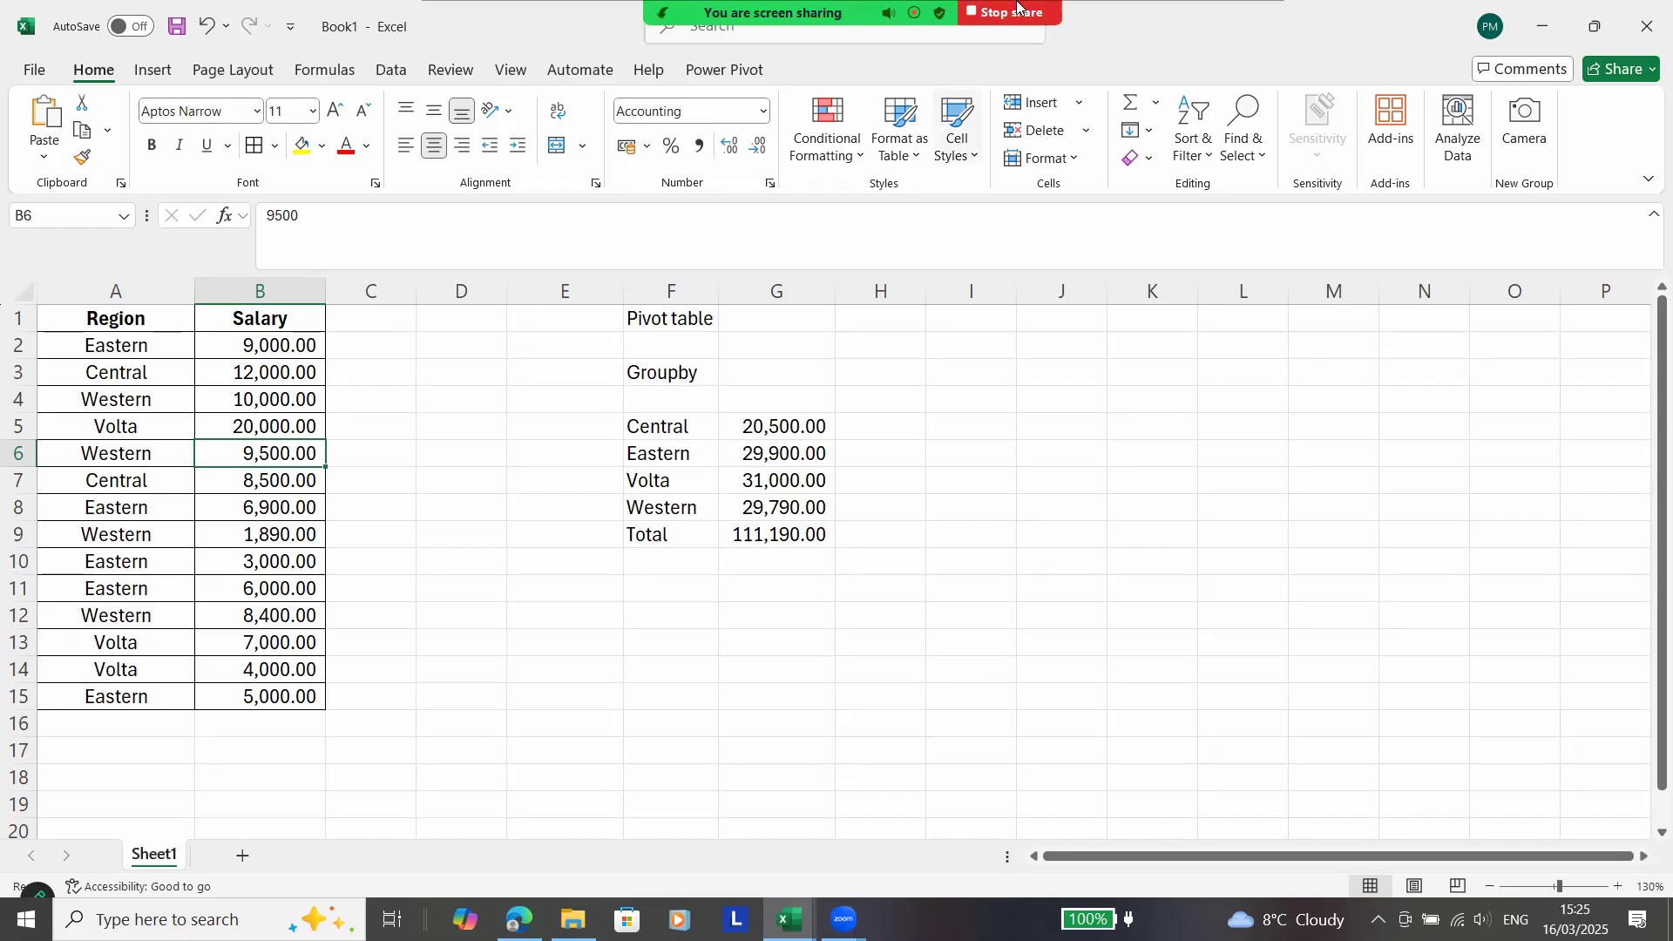
click(1029, 9)
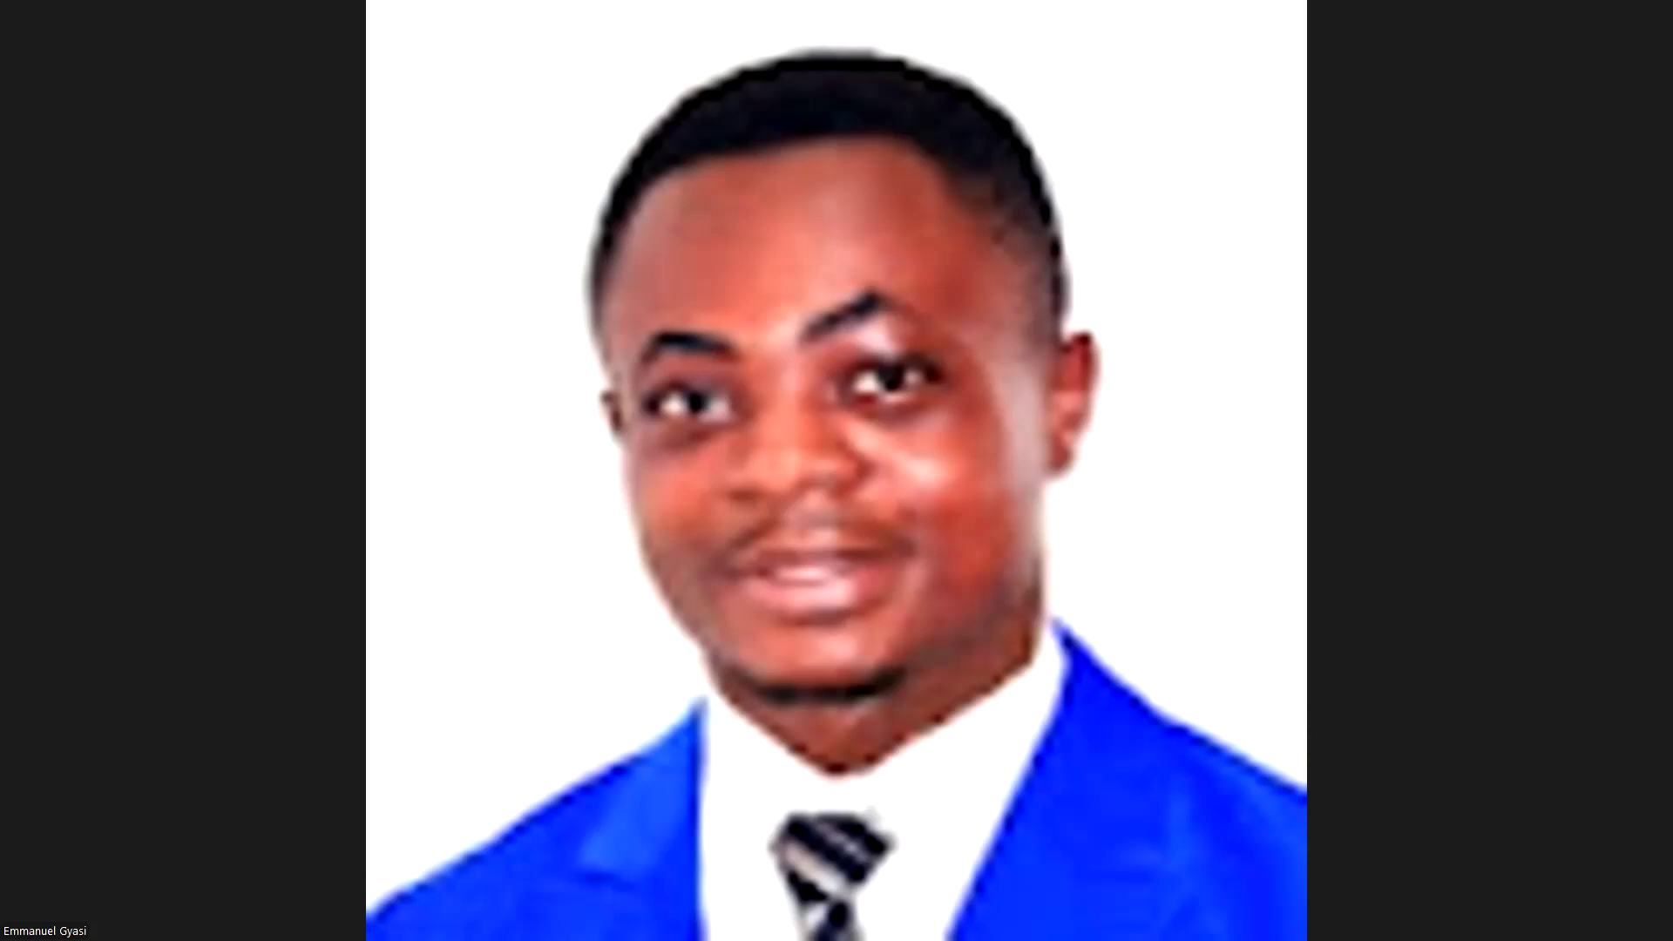